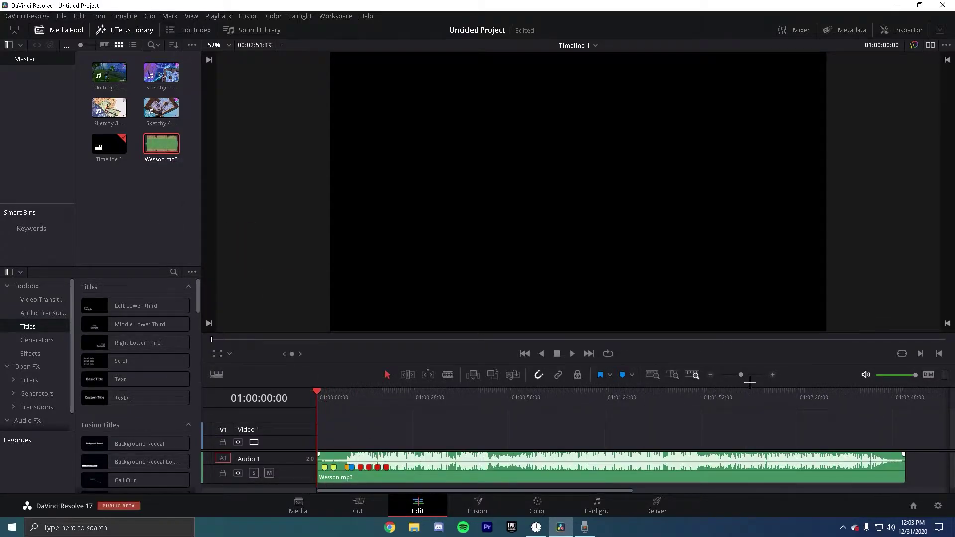
Step: Add a stereo audio track and place the Sketchy 1 clip near the start of the timeline
{"action": "left_click_drag", "start_coordinate": [740, 375], "coordinate": [745, 376]}
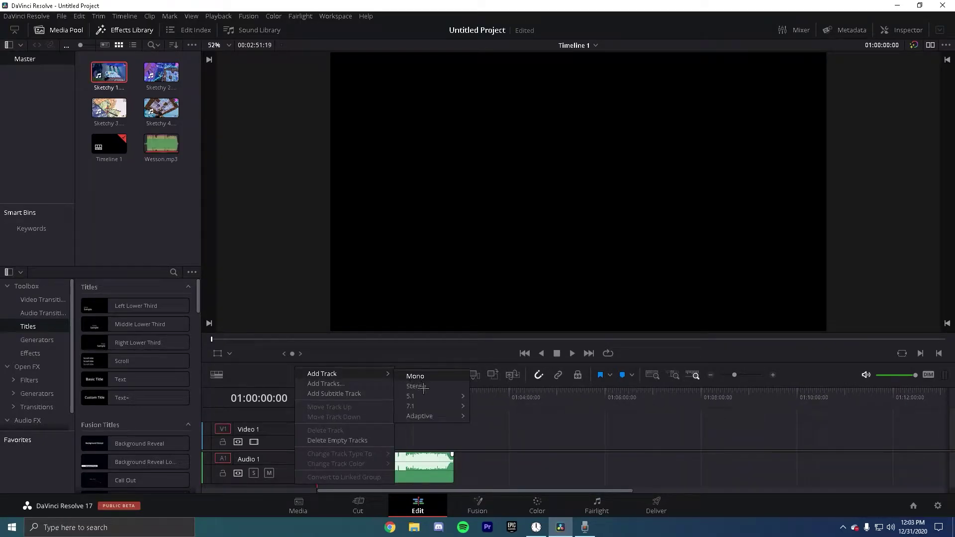
{"action": "left_click", "coordinate": [422, 387]}
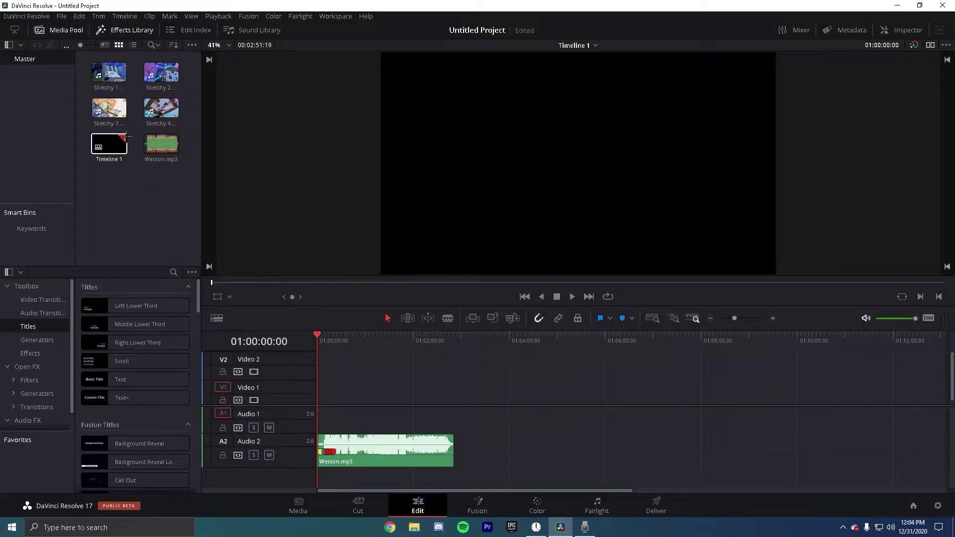
{"action": "mouse_move", "coordinate": [112, 74]}
{"action": "left_mouse_down"}
{"action": "mouse_move", "coordinate": [305, 310]}
{"action": "mouse_move", "coordinate": [337, 404]}
{"action": "left_mouse_up"}
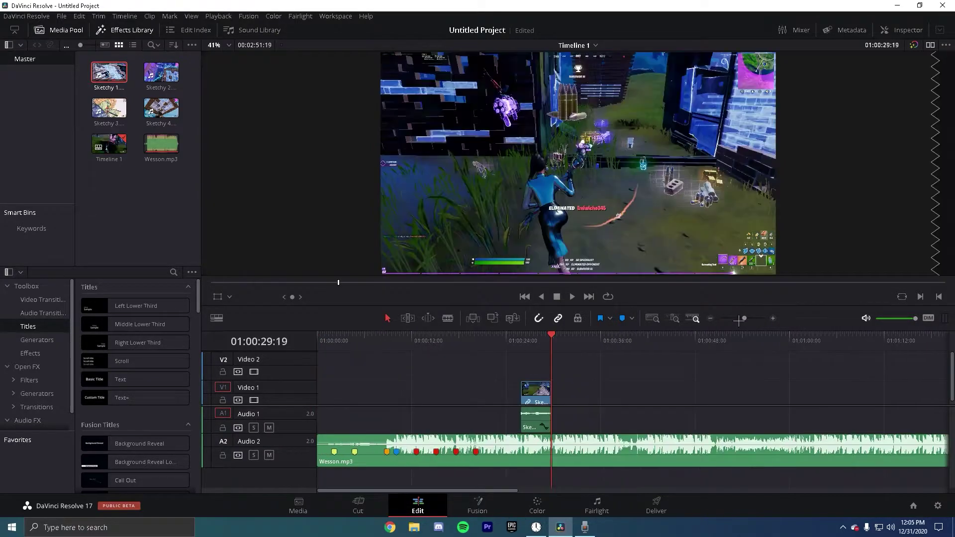
Step: Undo the last edits and move the trimmed Sketchy 1 clip to start at the orange marker on the music
{"action": "key", "text": "ctrl+z"}
{"action": "key", "text": "ctrl+z"}
{"action": "key", "text": "ctrl+z"}
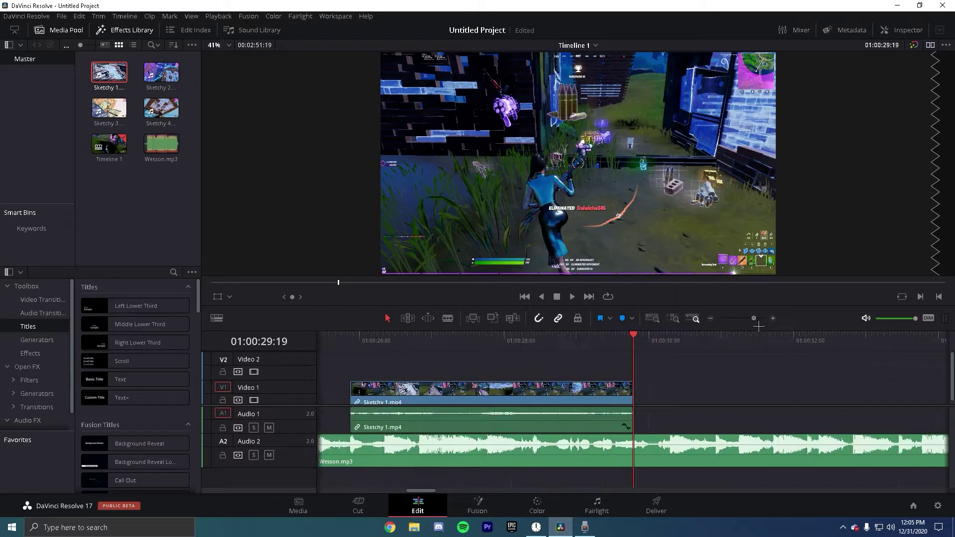
{"action": "mouse_move", "coordinate": [739, 325]}
{"action": "left_mouse_down"}
{"action": "mouse_move", "coordinate": [756, 326]}
{"action": "mouse_move", "coordinate": [743, 334]}
{"action": "left_mouse_up"}
{"action": "left_click_drag", "start_coordinate": [513, 402], "coordinate": [395, 402]}
Step: Change the colour of Marker 4 on the Wesson.mp3 music clip to red
{"action": "double_click", "coordinate": [389, 458]}
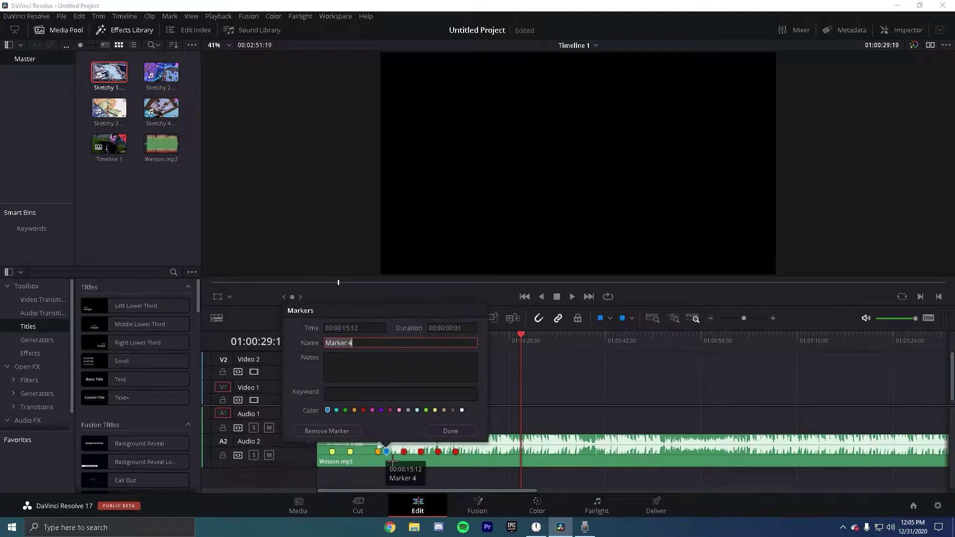
{"action": "left_click", "coordinate": [364, 410]}
{"action": "left_click", "coordinate": [450, 430]}
Step: Play through the Sketchy 1 clip and position the playhead on the shot frame at 01:00:10:17
{"action": "left_click_drag", "start_coordinate": [353, 341], "coordinate": [386, 345]}
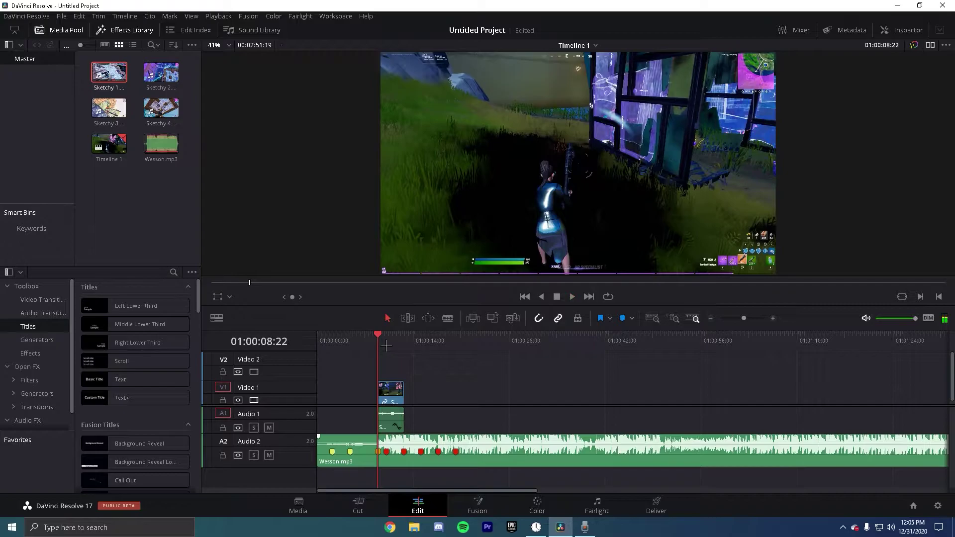
{"action": "key", "text": "space"}
{"action": "key", "text": "space"}
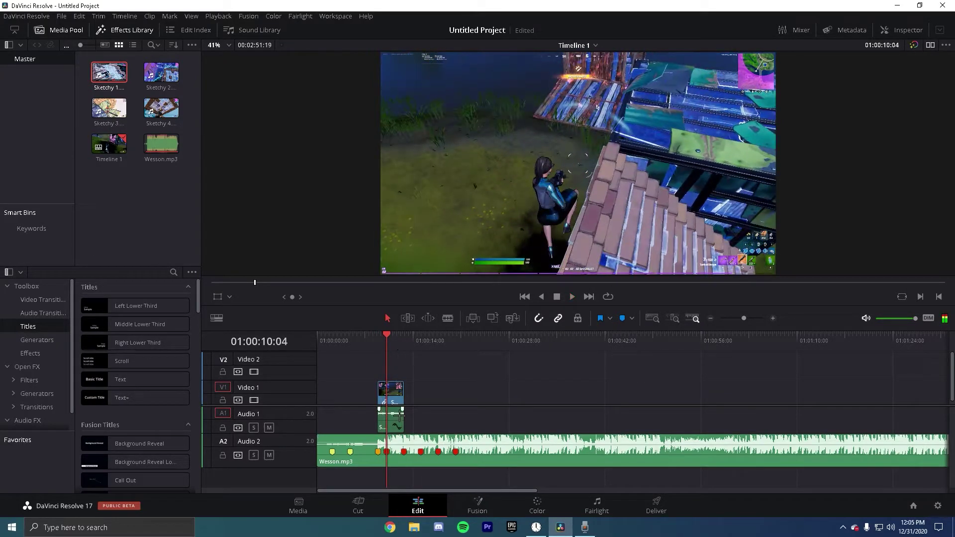
{"action": "left_click_drag", "start_coordinate": [743, 318], "coordinate": [756, 318]}
{"action": "left_click_drag", "start_coordinate": [648, 345], "coordinate": [710, 352]}
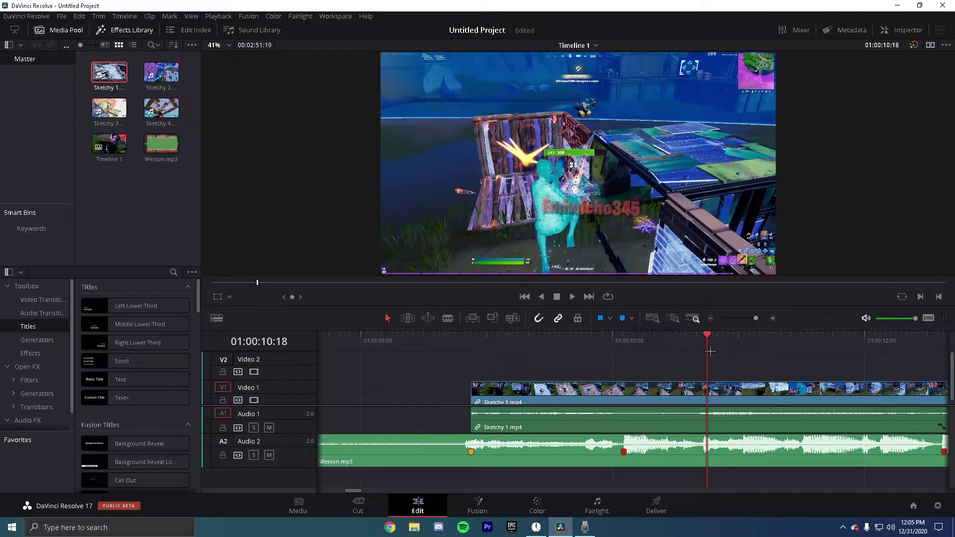
{"action": "key", "text": "Left"}
{"action": "key", "text": "Left"}
{"action": "key", "text": "Left"}
{"action": "key", "text": "Right"}
{"action": "key", "text": "Right"}
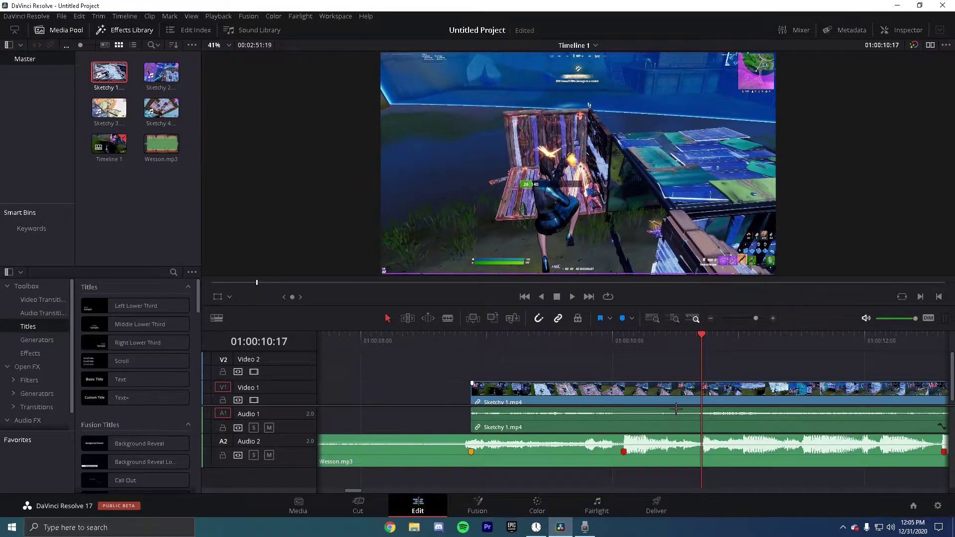
Step: Shift the Sketchy 1 clip so its shot meets the first red music marker, and trim its start to the orange marker
{"action": "left_click_drag", "start_coordinate": [676, 409], "coordinate": [581, 407]}
{"action": "left_click_drag", "start_coordinate": [399, 395], "coordinate": [472, 395]}
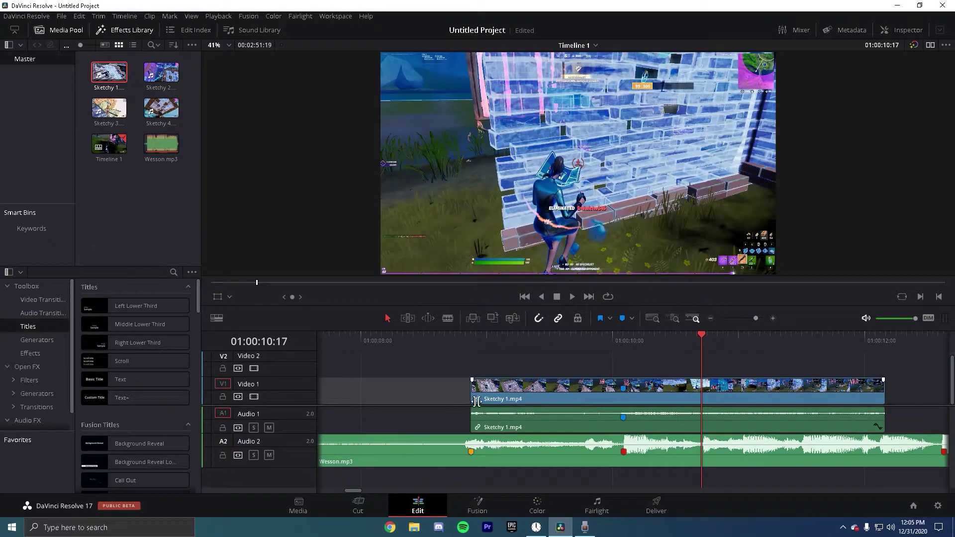
Step: Play back the section of the timeline leading into the Sketchy 1 clip
{"action": "mouse_move", "coordinate": [756, 318]}
{"action": "left_mouse_down"}
{"action": "mouse_move", "coordinate": [743, 319]}
{"action": "mouse_move", "coordinate": [756, 322]}
{"action": "left_mouse_up"}
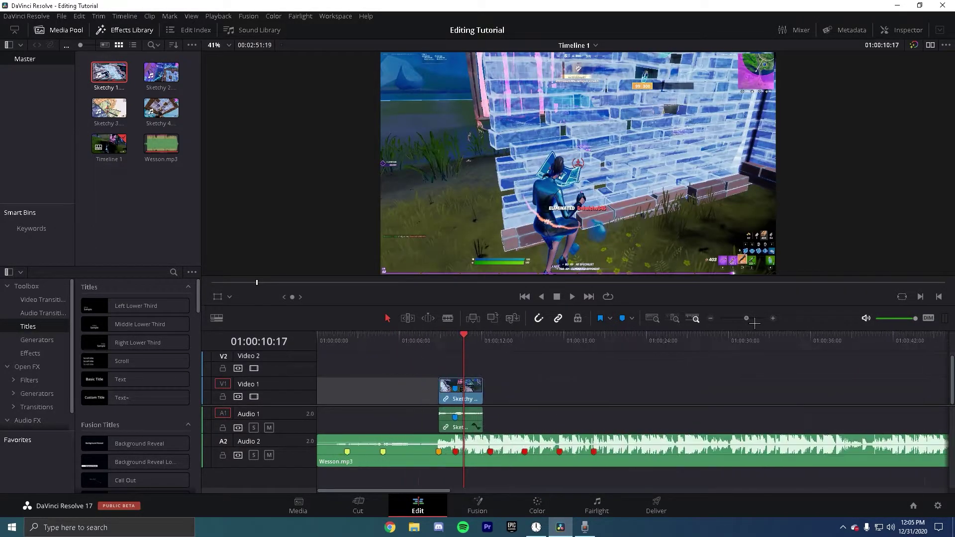
{"action": "left_click", "coordinate": [375, 341]}
{"action": "key", "text": "space"}
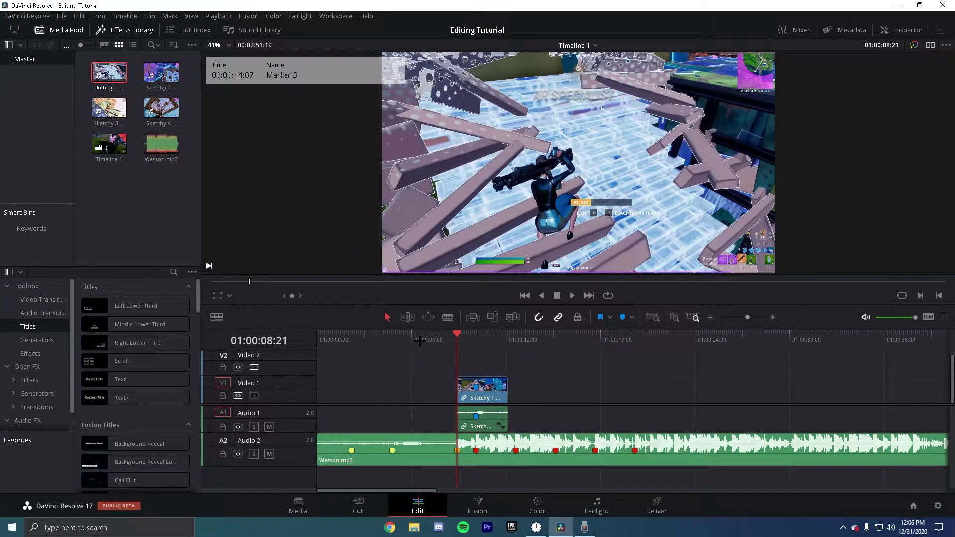
Step: Import the Flush Building - Flyby, Colossal Coliseum - Main Gate and Highlight - Pleasant Park cinematics into the media pool
{"action": "left_click", "coordinate": [404, 526]}
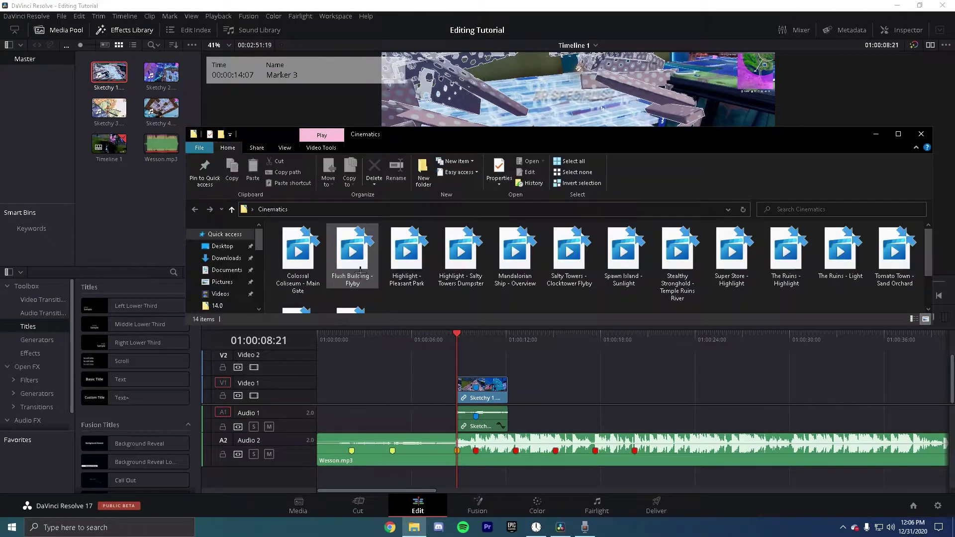
{"action": "left_click_drag", "start_coordinate": [364, 274], "coordinate": [129, 212]}
{"action": "left_click_drag", "start_coordinate": [304, 264], "coordinate": [130, 213]}
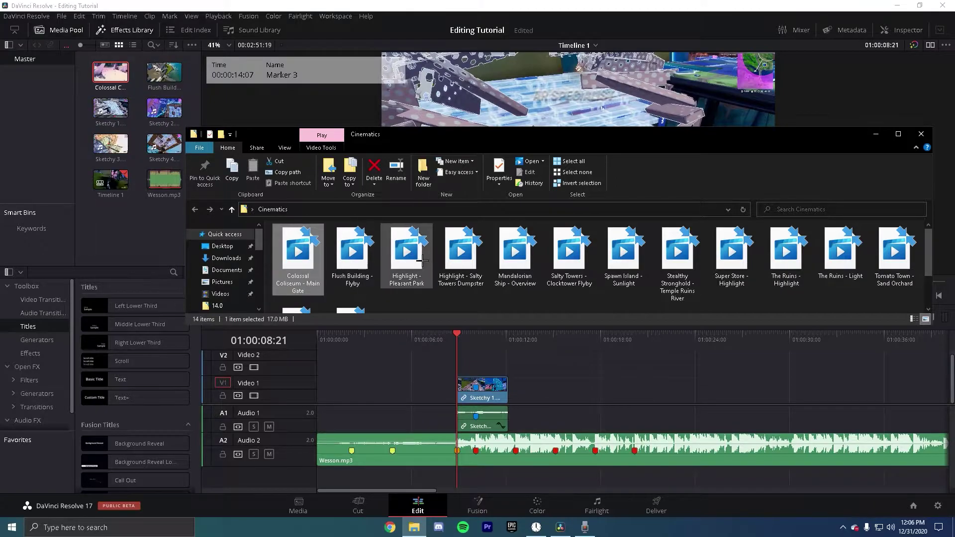
{"action": "left_click_drag", "start_coordinate": [426, 262], "coordinate": [130, 212]}
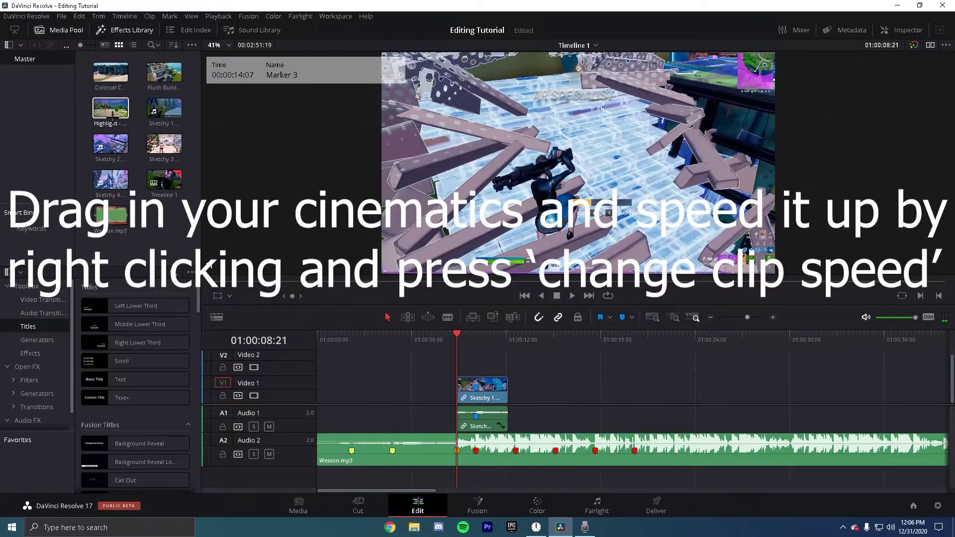
Step: Add Highlight - Pleasant Park to Video 1, set its speed to 250%, and position it at the timeline start
{"action": "left_click_drag", "start_coordinate": [113, 118], "coordinate": [745, 384]}
{"action": "right_click", "coordinate": [606, 385]}
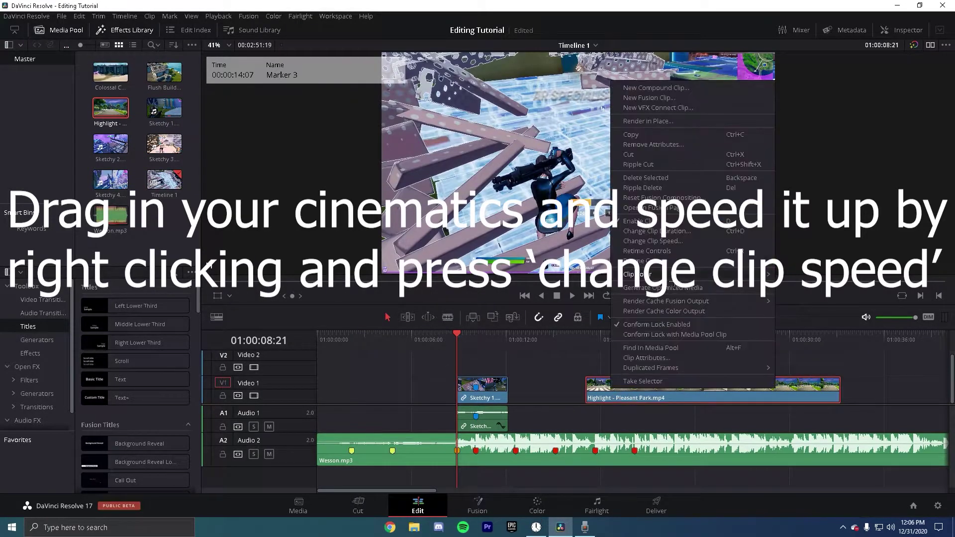
{"action": "left_click", "coordinate": [657, 255]}
{"action": "right_click", "coordinate": [646, 385]}
{"action": "left_click", "coordinate": [662, 250]}
{"action": "right_click", "coordinate": [652, 386]}
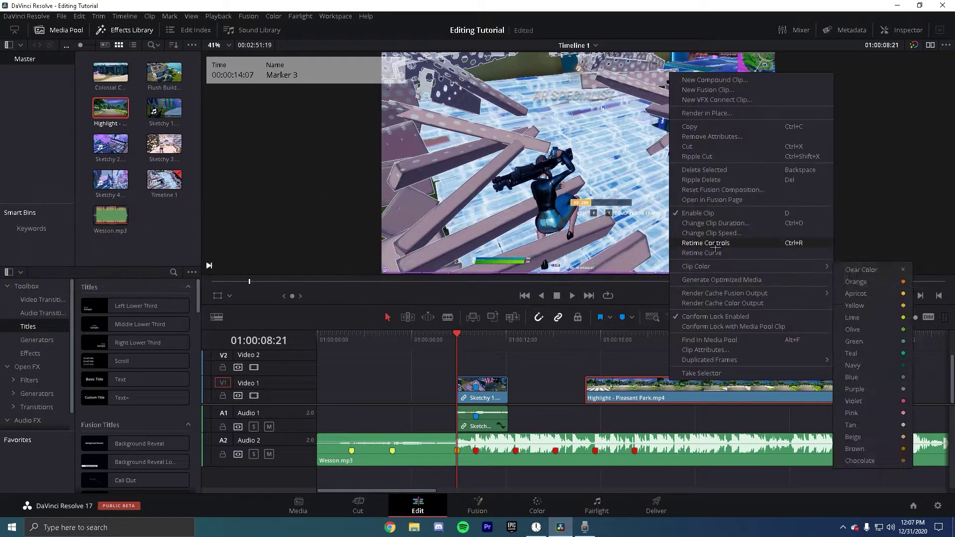
{"action": "left_click", "coordinate": [694, 245]}
{"action": "type", "text": "250"}
{"action": "key", "text": "Return"}
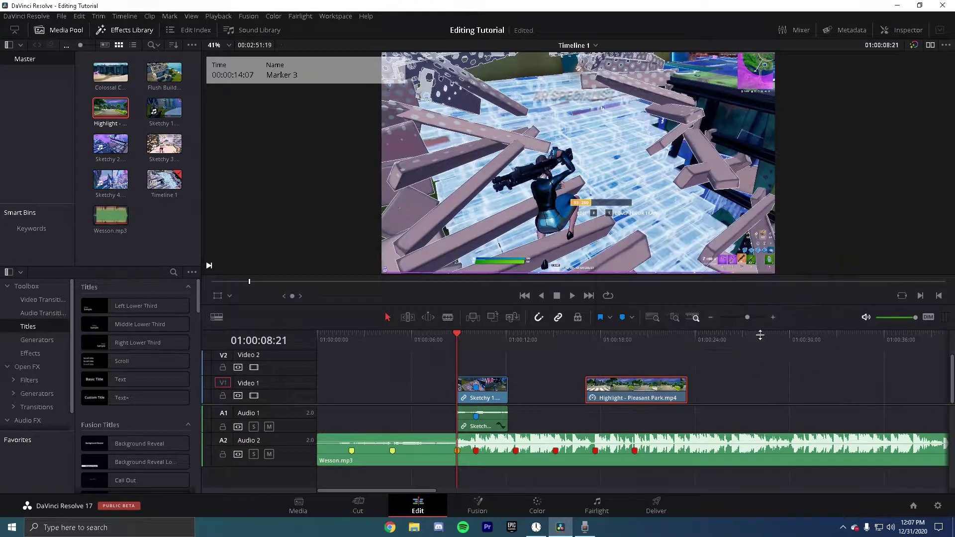
{"action": "left_click_drag", "start_coordinate": [686, 394], "coordinate": [383, 400]}
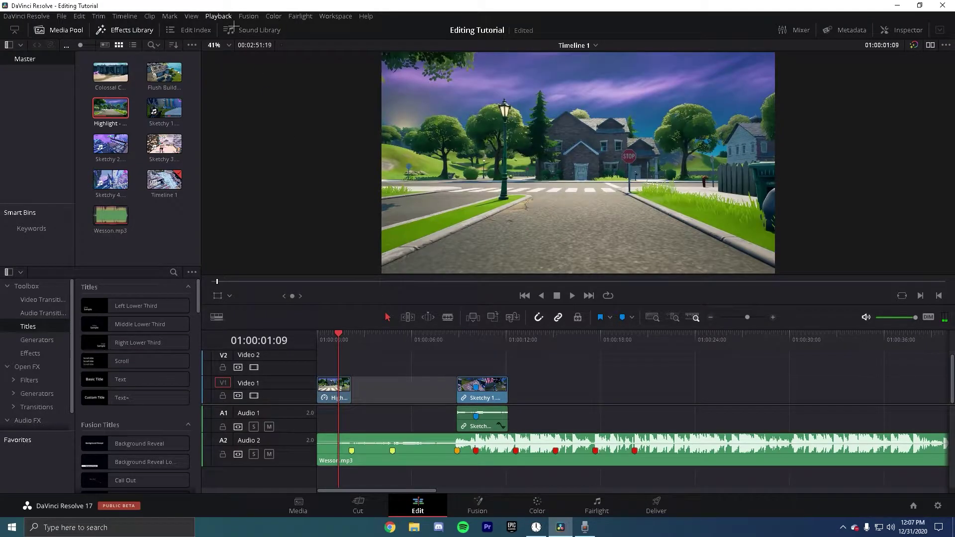
Step: Set the timeline proxy mode to Quarter Resolution and return the playhead to the timeline start
{"action": "left_click", "coordinate": [218, 16]}
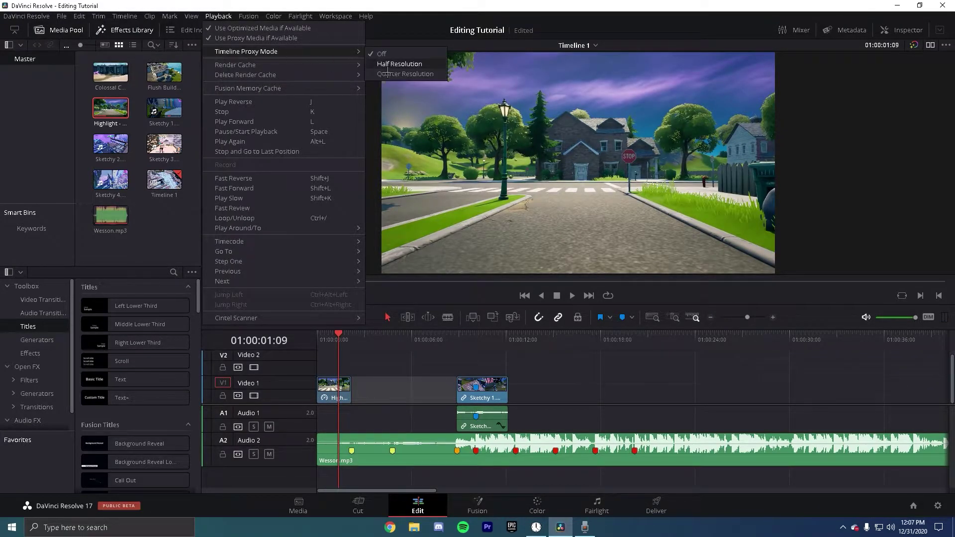
{"action": "left_click", "coordinate": [393, 73]}
{"action": "left_click", "coordinate": [403, 426]}
{"action": "key", "text": "Home"}
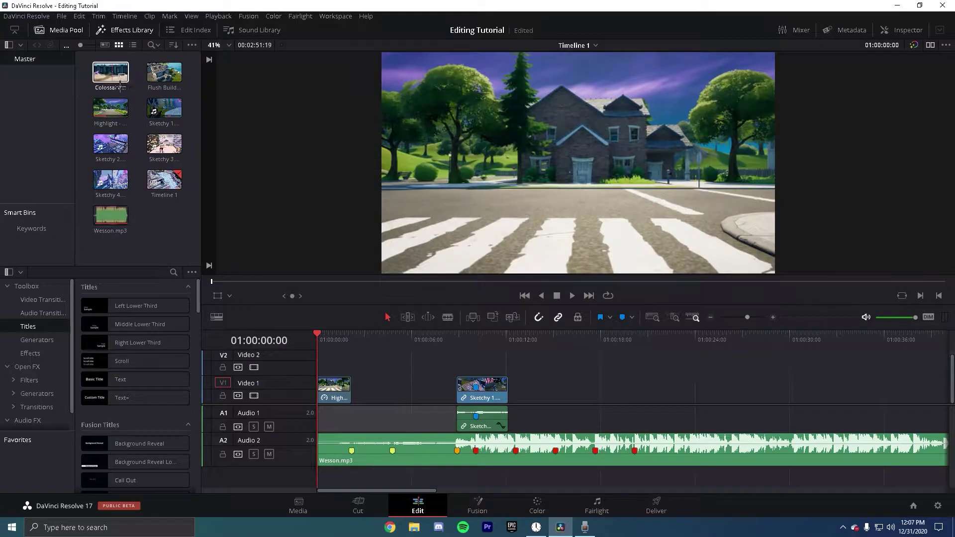
Step: Add the Colossal Coliseum cinematic to Video 1 and play the sequence from the start
{"action": "left_click_drag", "start_coordinate": [120, 75], "coordinate": [559, 406]}
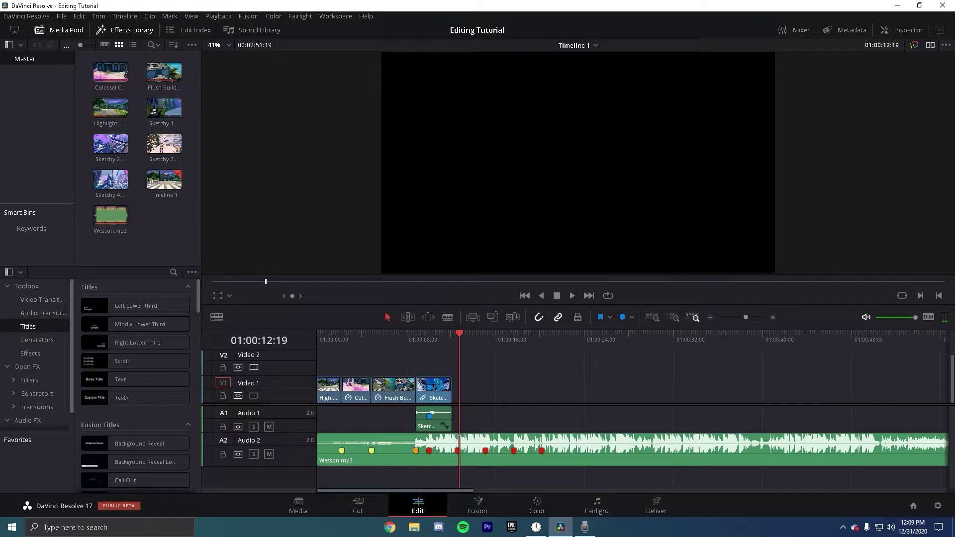
{"action": "key", "text": "Home"}
{"action": "key", "text": "space"}
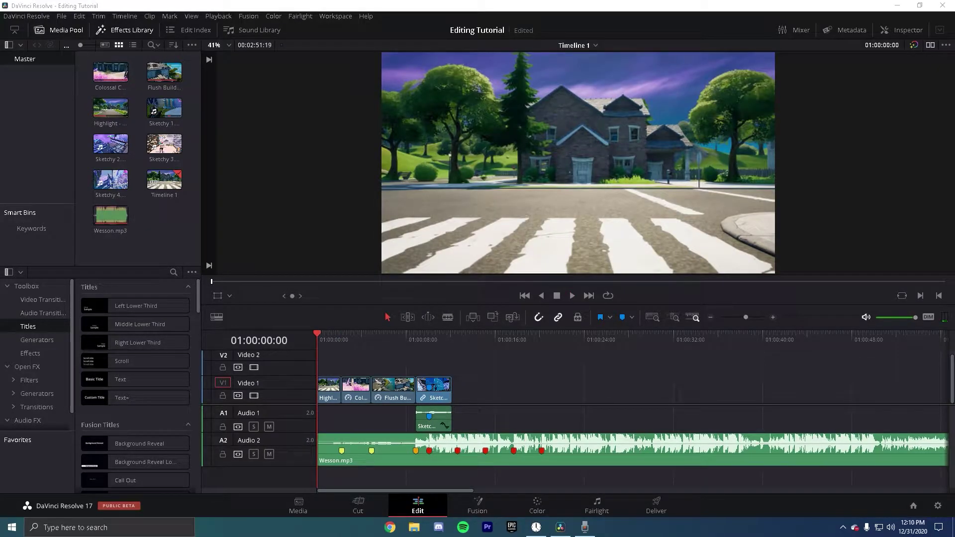
Step: Import the filmgrain video into the media pool and place it on the timeline after the existing clips
{"action": "left_click_drag", "start_coordinate": [562, 142], "coordinate": [0, 127]}
{"action": "left_click_drag", "start_coordinate": [0, 278], "coordinate": [107, 219]}
{"action": "left_click_drag", "start_coordinate": [172, 79], "coordinate": [522, 425]}
Step: Turn off linked selection and delete the filmgrain clip's audio
{"action": "left_click", "coordinate": [513, 339]}
{"action": "left_click", "coordinate": [565, 427]}
{"action": "left_click", "coordinate": [558, 318]}
{"action": "left_click", "coordinate": [595, 428]}
{"action": "key", "text": "Delete"}
Step: Move filmgrain.mp4 to the start of Video 2, trim its end to the orange marker, and return the playhead to the start
{"action": "left_click", "coordinate": [561, 399]}
{"action": "left_click_drag", "start_coordinate": [561, 399], "coordinate": [375, 374]}
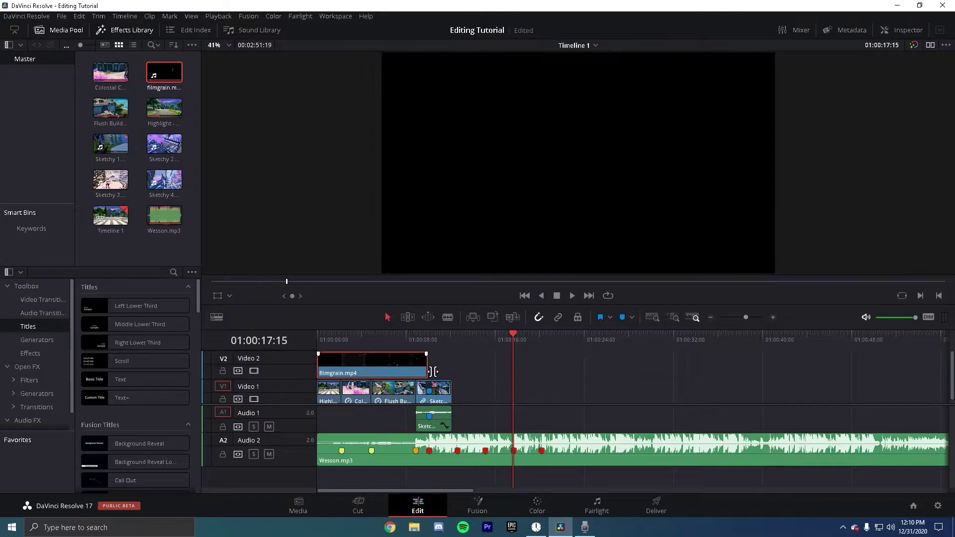
{"action": "left_click", "coordinate": [326, 334]}
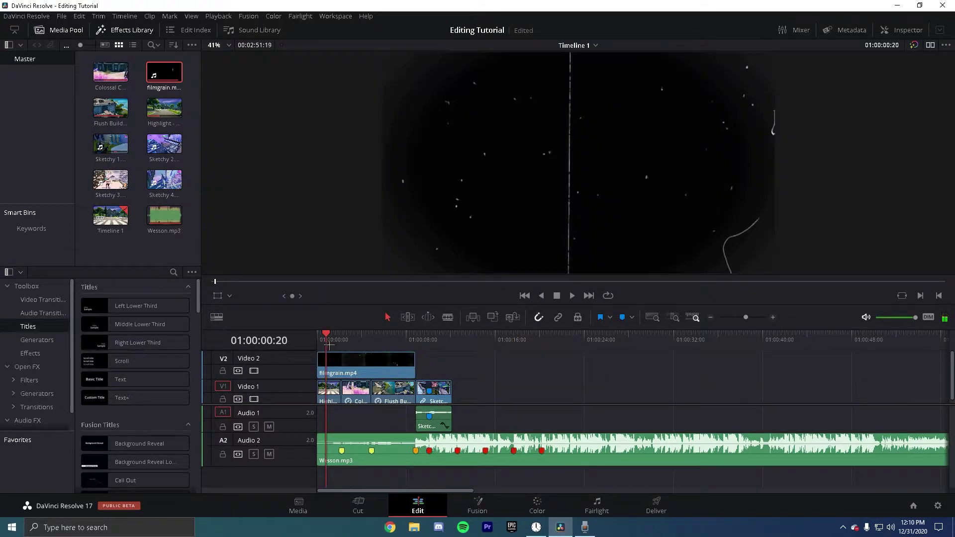
{"action": "key", "text": "Home"}
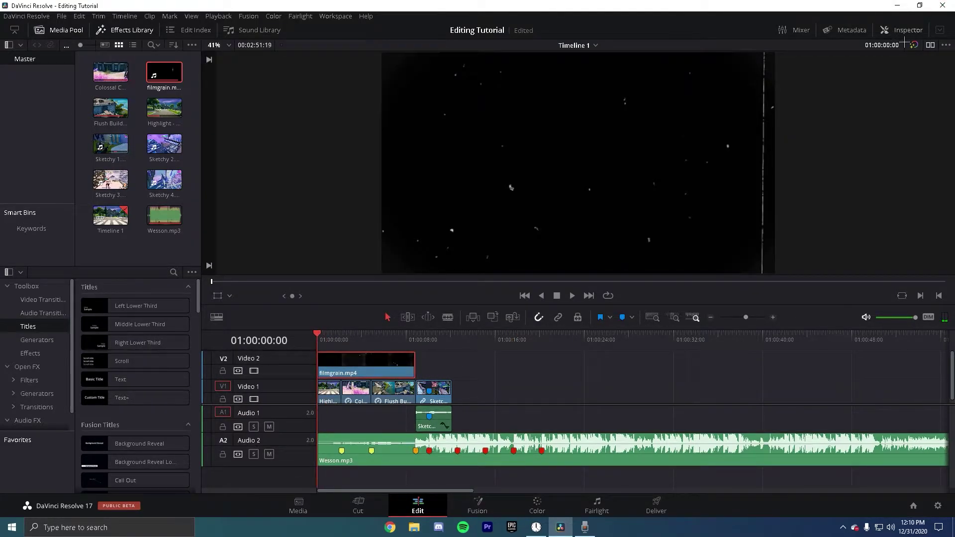
Step: Change the composite mode of filmgrain.mp4 so the grain blends over the footage beneath it
{"action": "left_click", "coordinate": [904, 35]}
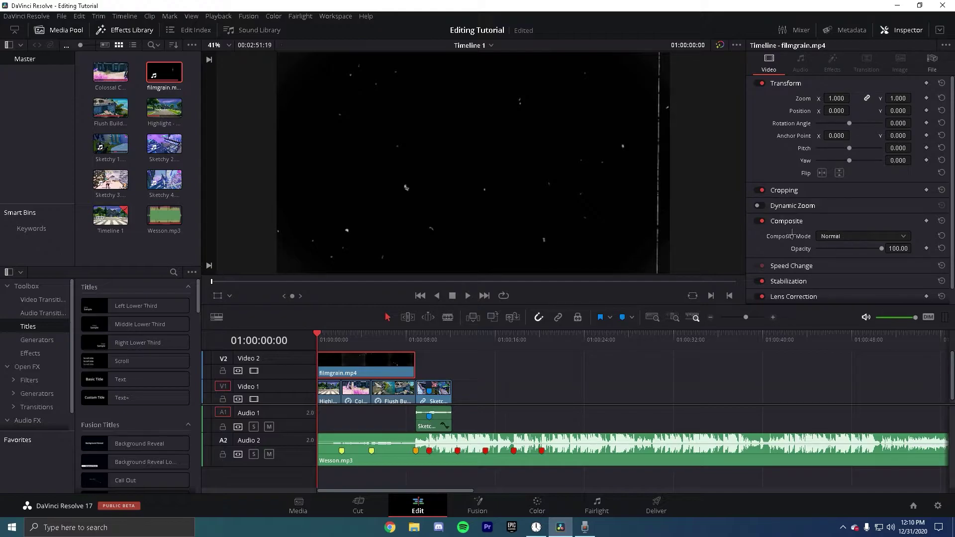
{"action": "left_click", "coordinate": [833, 238]}
{"action": "left_click", "coordinate": [835, 250]}
Step: Preview the film grain overlay at the start of the timeline and save the project
{"action": "key", "text": "space"}
{"action": "left_click", "coordinate": [903, 31]}
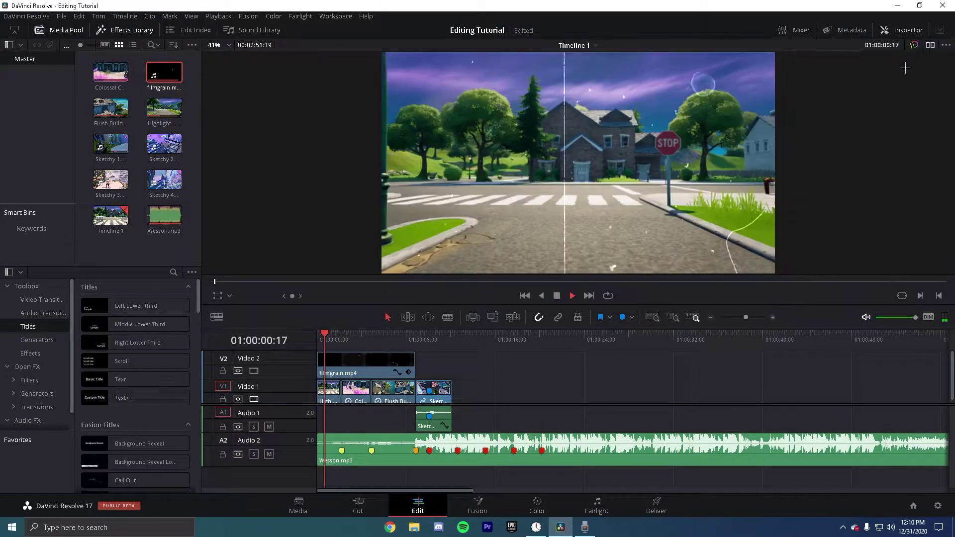
{"action": "key", "text": "space"}
{"action": "key", "text": "ctrl+s"}
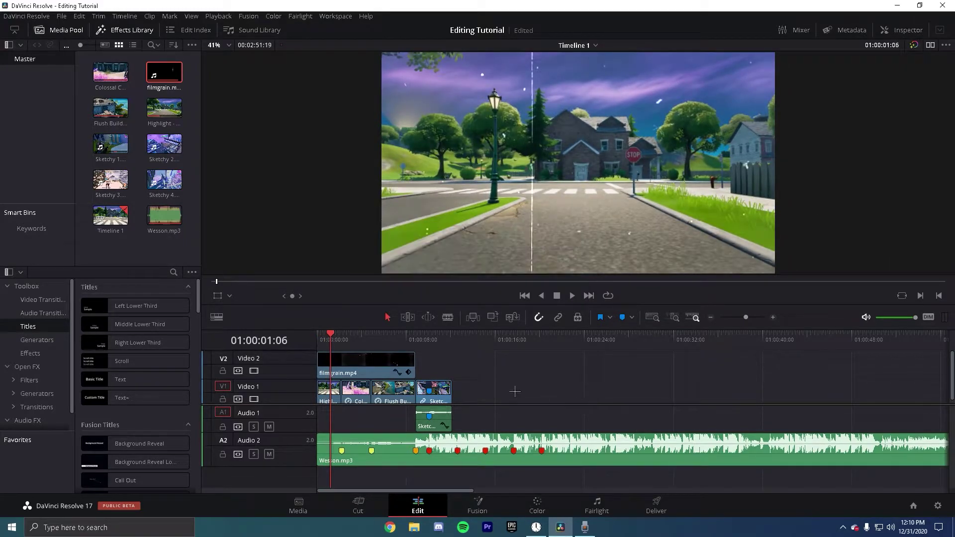
Step: Move the filmgrain overlay and the Sketchy 1 video clip away from the three cinematic clips
{"action": "left_click", "coordinate": [409, 336]}
{"action": "left_click_drag", "start_coordinate": [348, 334], "coordinate": [349, 376]}
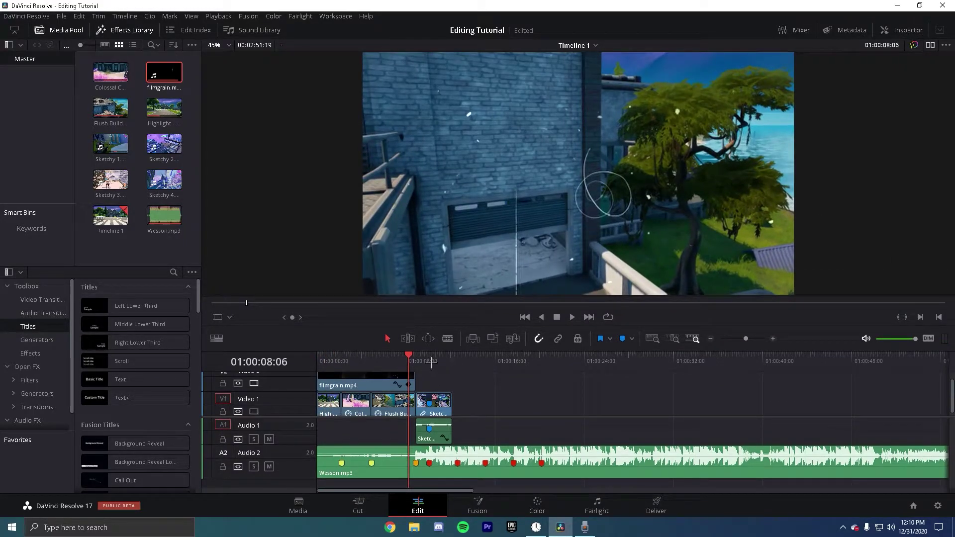
{"action": "left_click_drag", "start_coordinate": [428, 356], "coordinate": [427, 338]}
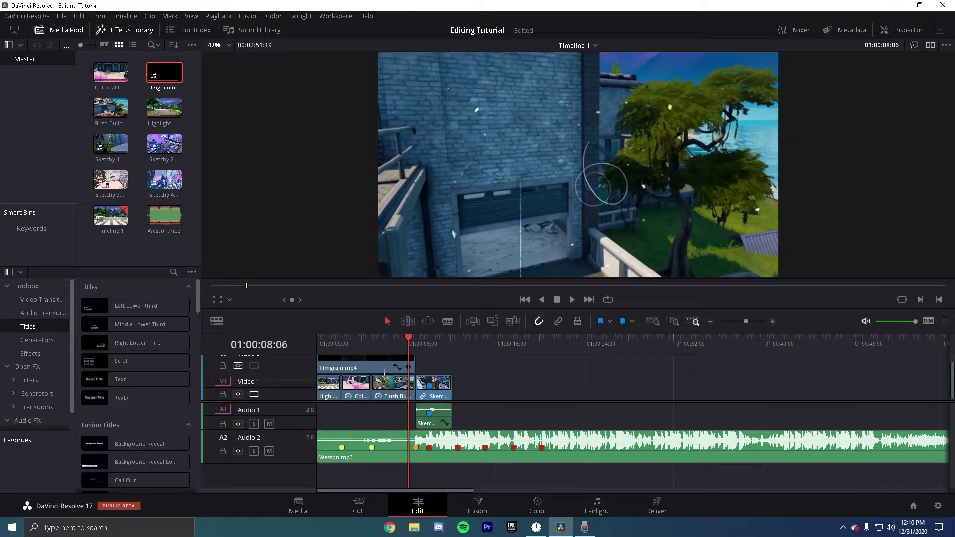
{"action": "left_click_drag", "start_coordinate": [384, 373], "coordinate": [580, 371]}
{"action": "scroll", "coordinate": [467, 385], "scroll_direction": "down", "scroll_amount": 1}
{"action": "mouse_move", "coordinate": [450, 385]}
{"action": "left_mouse_down"}
{"action": "mouse_move", "coordinate": [464, 386]}
{"action": "mouse_move", "coordinate": [349, 388]}
{"action": "mouse_move", "coordinate": [419, 401]}
{"action": "left_mouse_up"}
Step: Combine the three cinematic clips into a compound clip named 1 and move the filmgrain overlay back above it
{"action": "right_click", "coordinate": [342, 386]}
{"action": "left_click", "coordinate": [361, 363]}
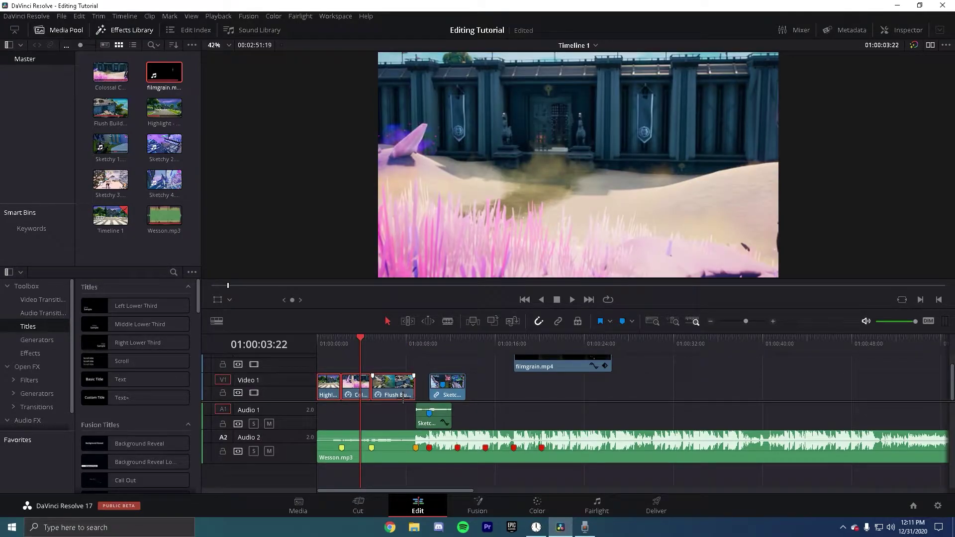
{"action": "right_click", "coordinate": [398, 396]}
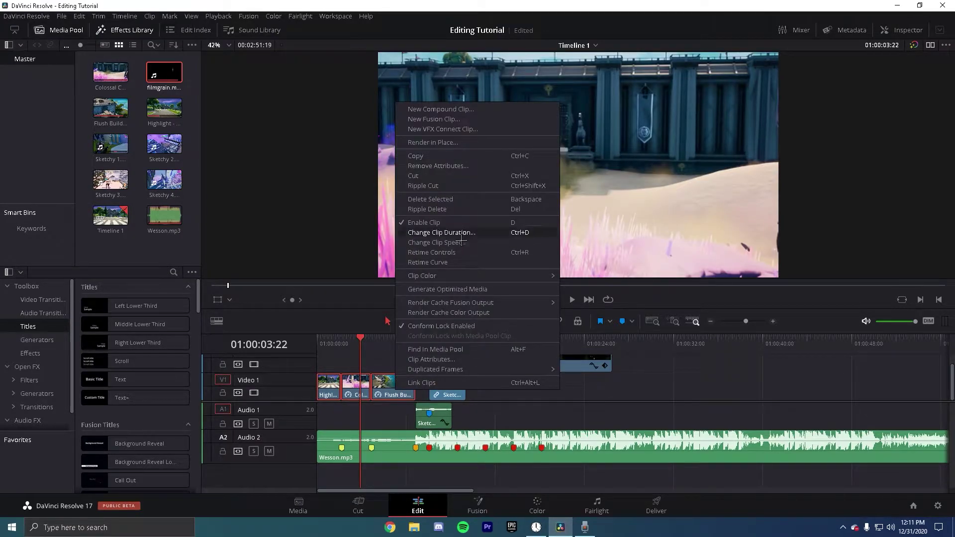
{"action": "left_click", "coordinate": [448, 111]}
{"action": "type", "text": "1"}
{"action": "key", "text": "Return"}
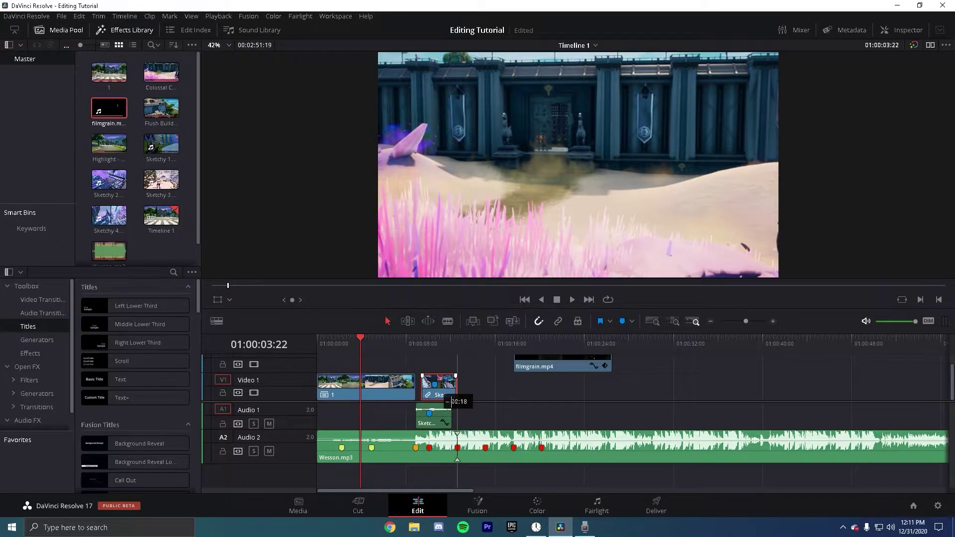
{"action": "left_click_drag", "start_coordinate": [565, 386], "coordinate": [367, 383]}
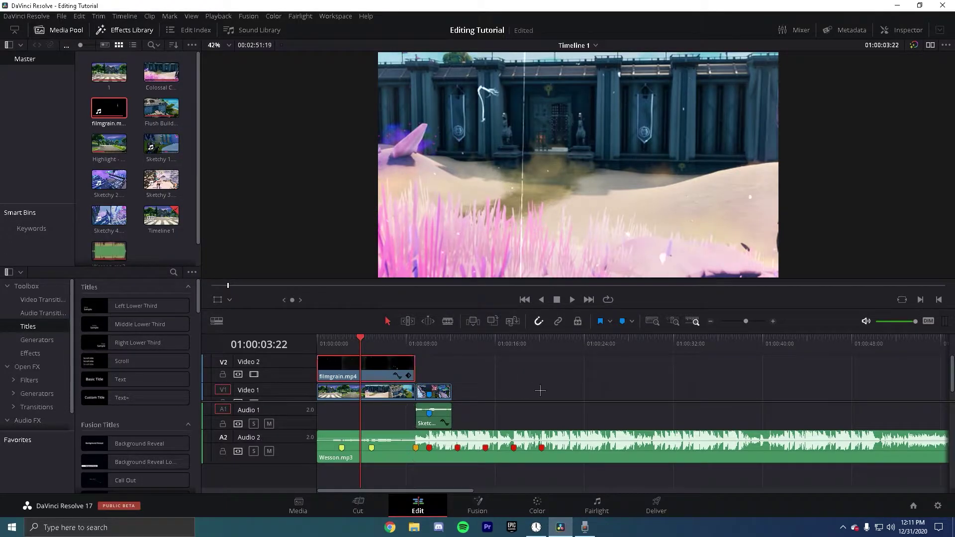
Step: Move the filmgrain overlay off compound clip 1 and open the compound clip in Fusion at the timeline start
{"action": "left_click", "coordinate": [531, 386]}
{"action": "left_click_drag", "start_coordinate": [365, 349], "coordinate": [313, 347]}
{"action": "left_click", "coordinate": [389, 398]}
{"action": "left_click_drag", "start_coordinate": [391, 400], "coordinate": [382, 388]}
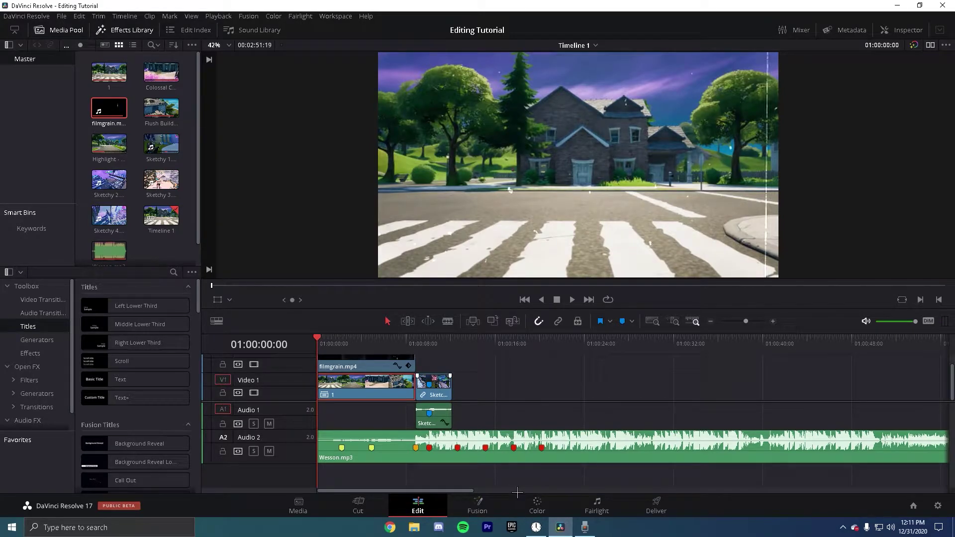
{"action": "key", "text": "ctrl+z"}
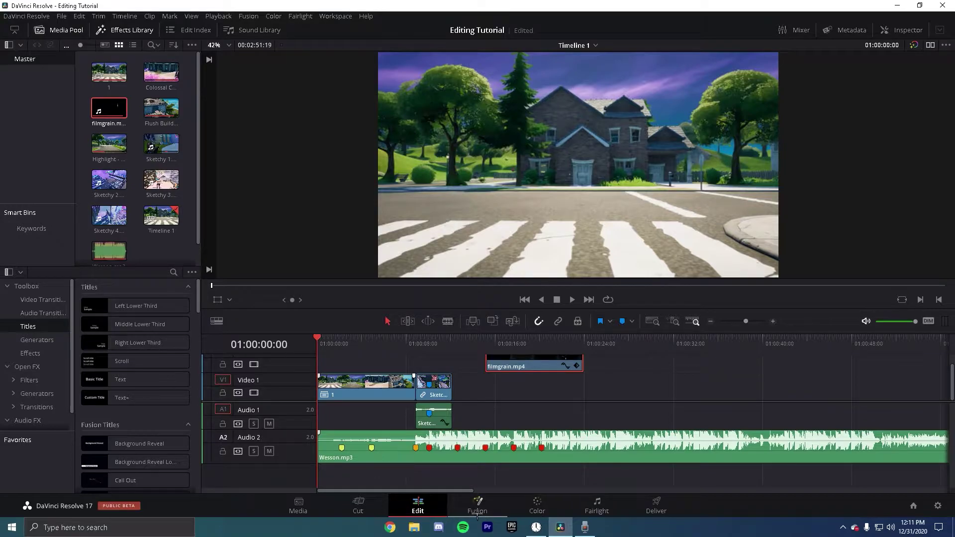
{"action": "key", "text": "shift+5"}
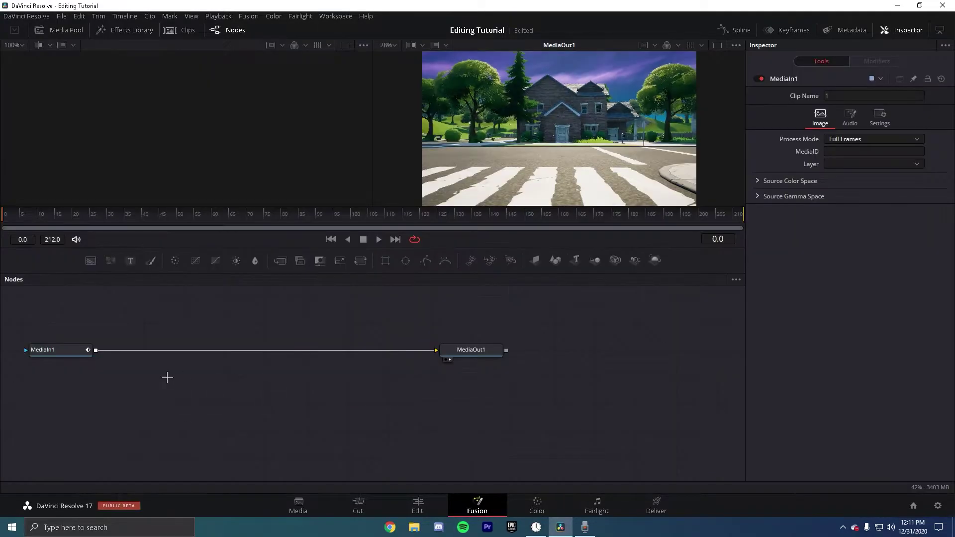
Step: Add a ColorCorrector after MediaIn1, tint the image blue-violet at a strength of about 0.197, and return to the edited timeline
{"action": "left_click", "coordinate": [75, 353]}
{"action": "key", "text": "shift+space"}
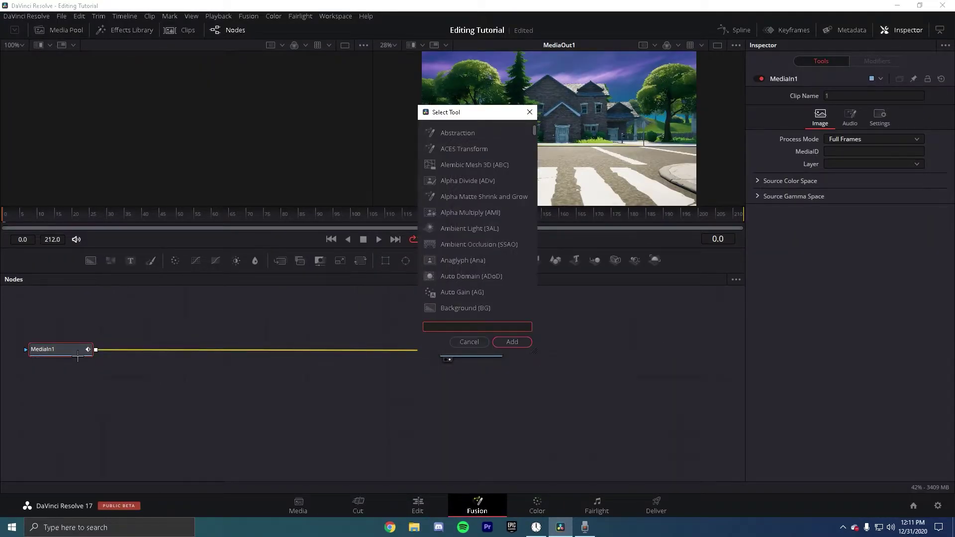
{"action": "type", "text": "color"}
{"action": "key", "text": "Return"}
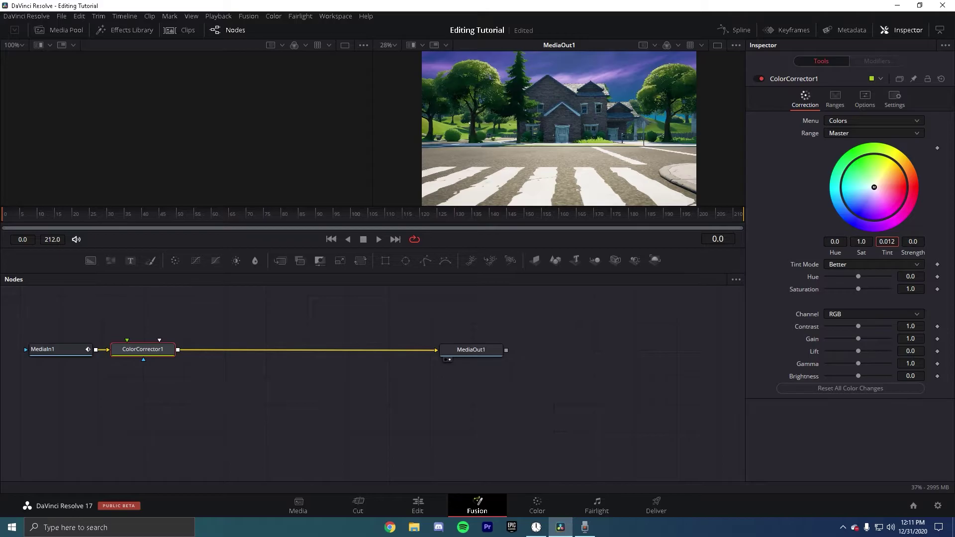
{"action": "mouse_move", "coordinate": [878, 206]}
{"action": "left_mouse_down"}
{"action": "mouse_move", "coordinate": [889, 182]}
{"action": "mouse_move", "coordinate": [871, 190]}
{"action": "mouse_move", "coordinate": [871, 206]}
{"action": "left_mouse_up"}
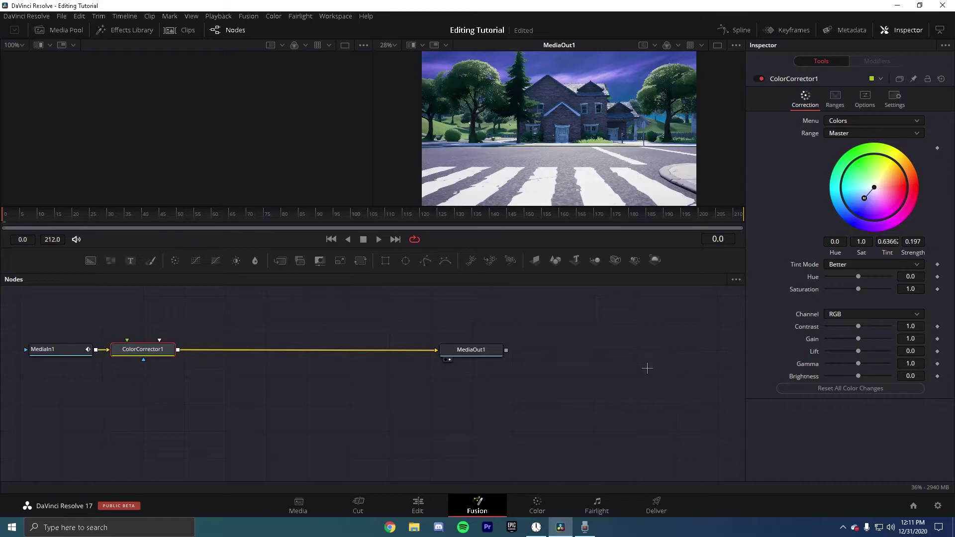
{"action": "key", "text": "shift+4"}
{"action": "key", "text": "space"}
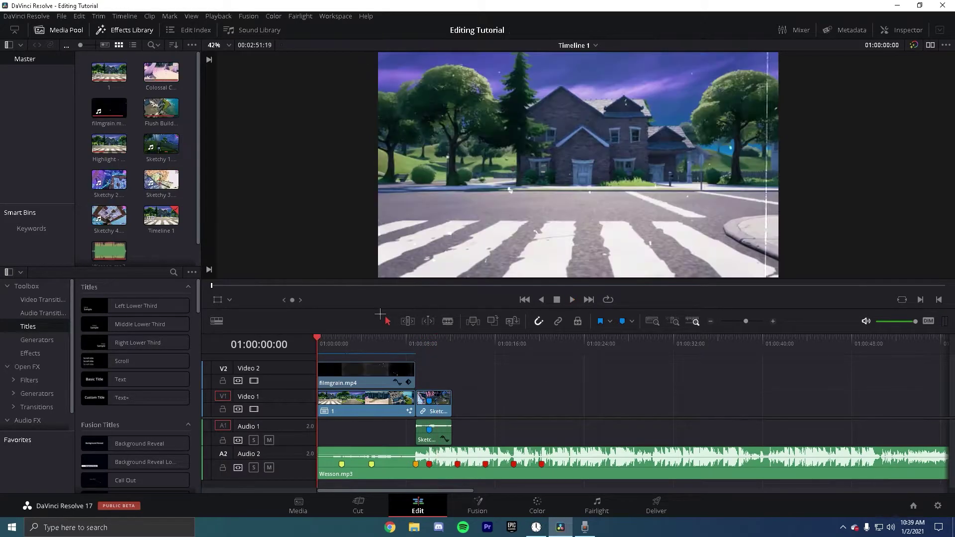
Step: Place Sketchy 2.mp4 on Video 1 directly after Sketchy 1.mp4 and put the playhead on the cut between them
{"action": "left_click", "coordinate": [452, 343]}
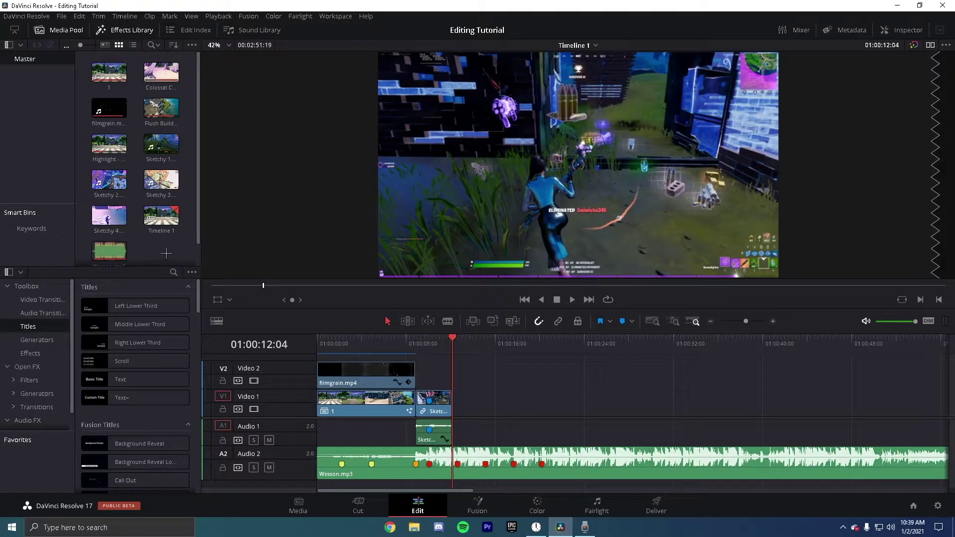
{"action": "mouse_move", "coordinate": [109, 182]}
{"action": "left_mouse_down"}
{"action": "mouse_move", "coordinate": [470, 313]}
{"action": "mouse_move", "coordinate": [520, 401]}
{"action": "mouse_move", "coordinate": [463, 403]}
{"action": "left_mouse_up"}
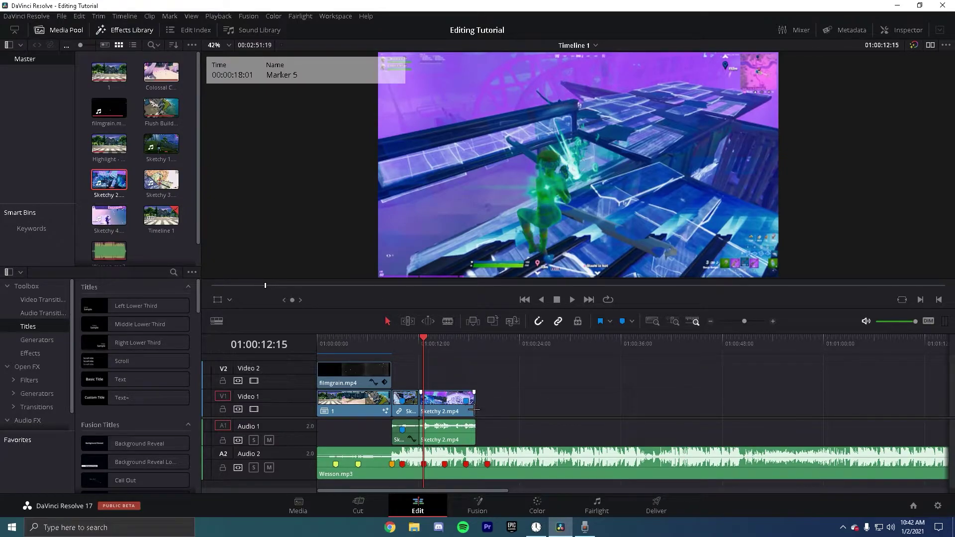
{"action": "left_click_drag", "start_coordinate": [431, 344], "coordinate": [429, 344]}
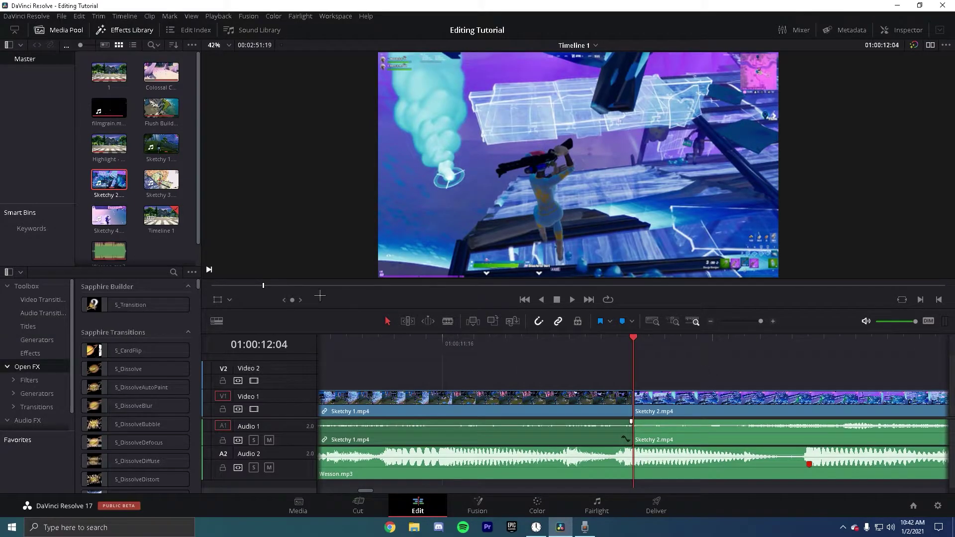
Step: Search the effects library for "blurmo" and select the S_BlurMoCurves effect
{"action": "left_click", "coordinate": [174, 272]}
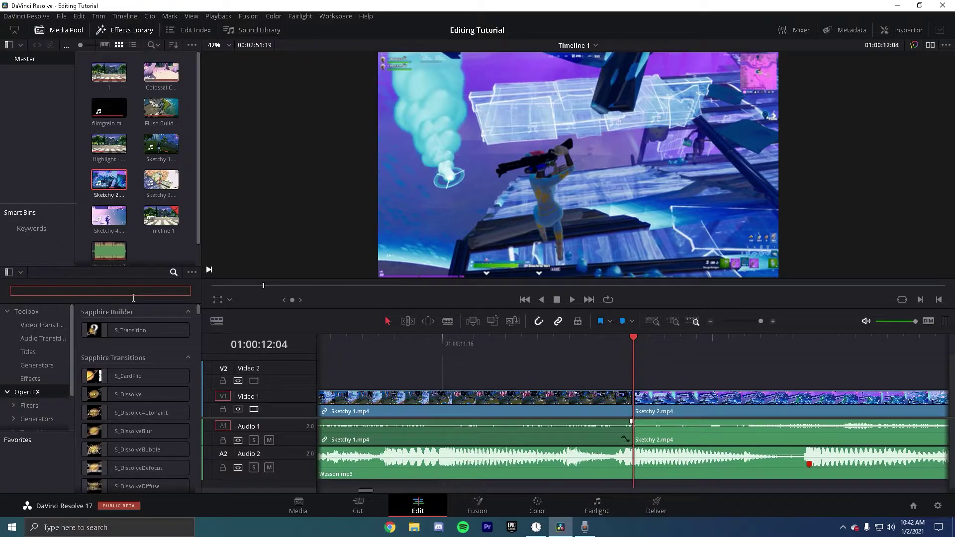
{"action": "type", "text": "blurmo"}
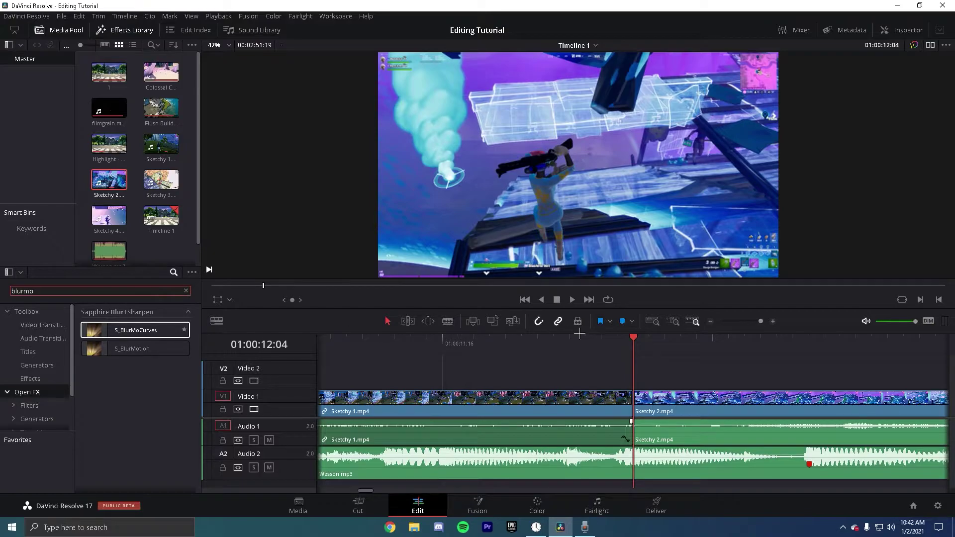
{"action": "left_click", "coordinate": [135, 331]}
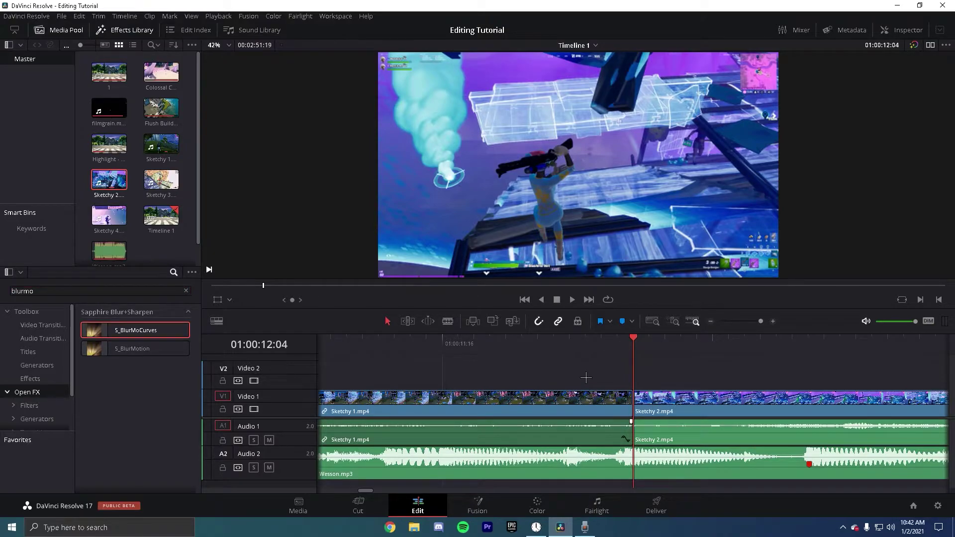
Step: Split Sketchy 1.mp4 five frames before its end, at 01:00:11:23
{"action": "key", "text": "b"}
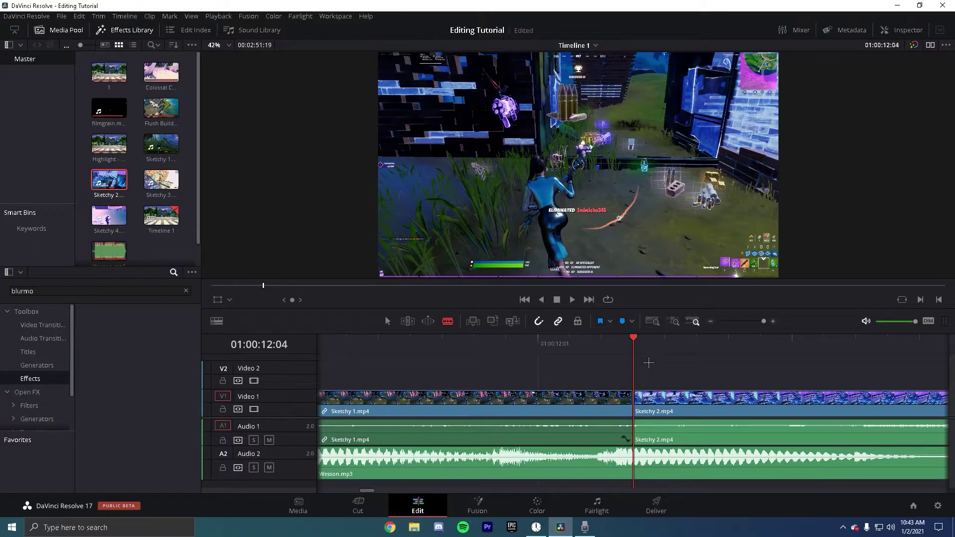
{"action": "key", "text": "Left"}
{"action": "key", "text": "Left"}
{"action": "key", "text": "Left"}
{"action": "key", "text": "Left"}
{"action": "key", "text": "Left"}
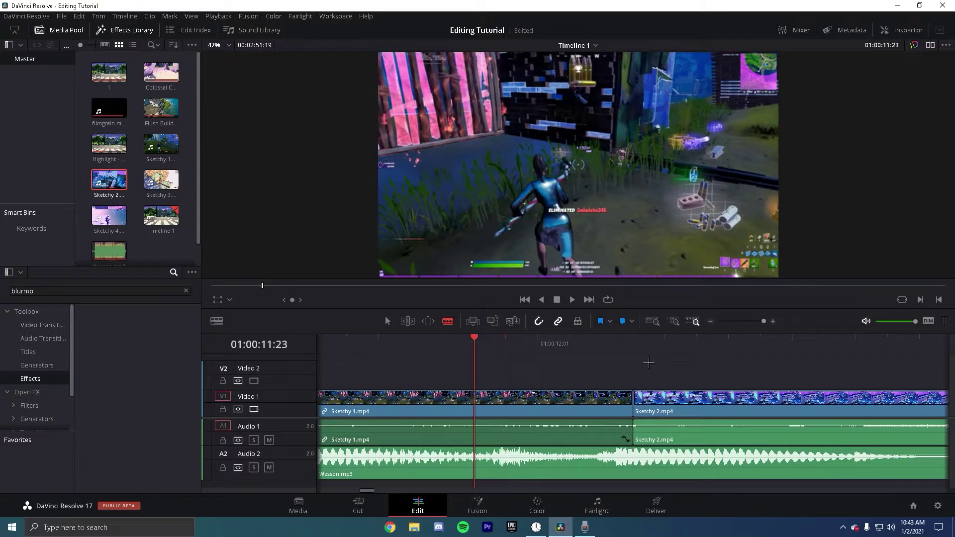
{"action": "key", "text": "ctrl+b"}
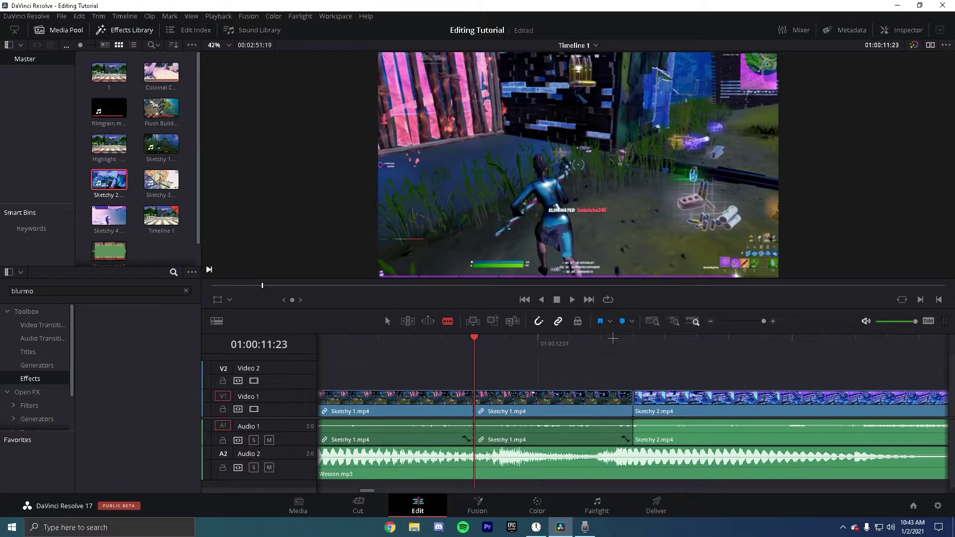
Step: Split Sketchy 2.mp4 five frames after its start, at 01:00:12:09
{"action": "left_click", "coordinate": [645, 342]}
{"action": "key", "text": "Right"}
{"action": "key", "text": "Right"}
{"action": "key", "text": "Right"}
{"action": "key", "text": "Right"}
{"action": "key", "text": "Right"}
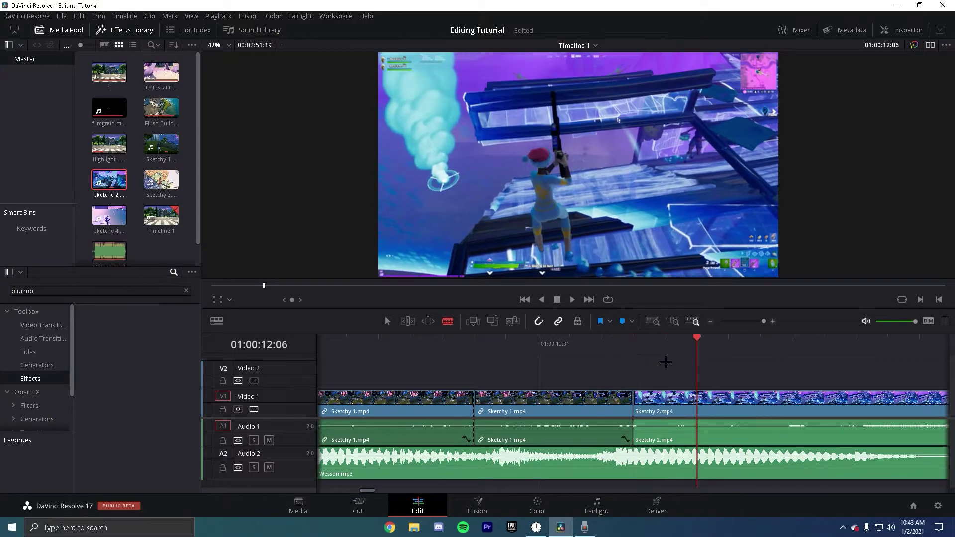
{"action": "key", "text": "ctrl+b"}
Step: Apply S_BlurMoCurves to the five-frame pieces on both sides of the cut and open the Sketchy 1 piece's effect settings
{"action": "key", "text": "a"}
{"action": "left_click", "coordinate": [523, 404]}
{"action": "left_click", "coordinate": [685, 416]}
{"action": "left_click", "coordinate": [621, 412]}
{"action": "left_click", "coordinate": [665, 411]}
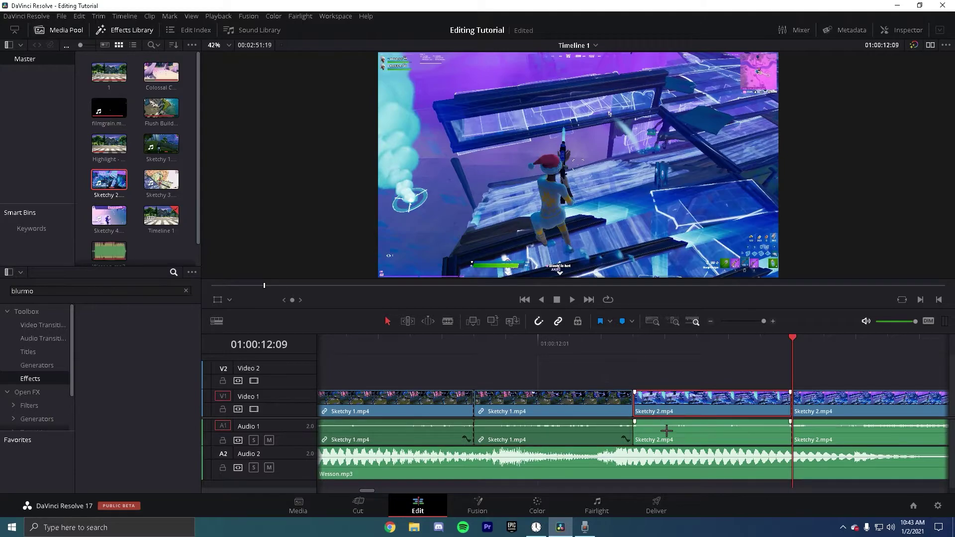
{"action": "key", "text": "Up"}
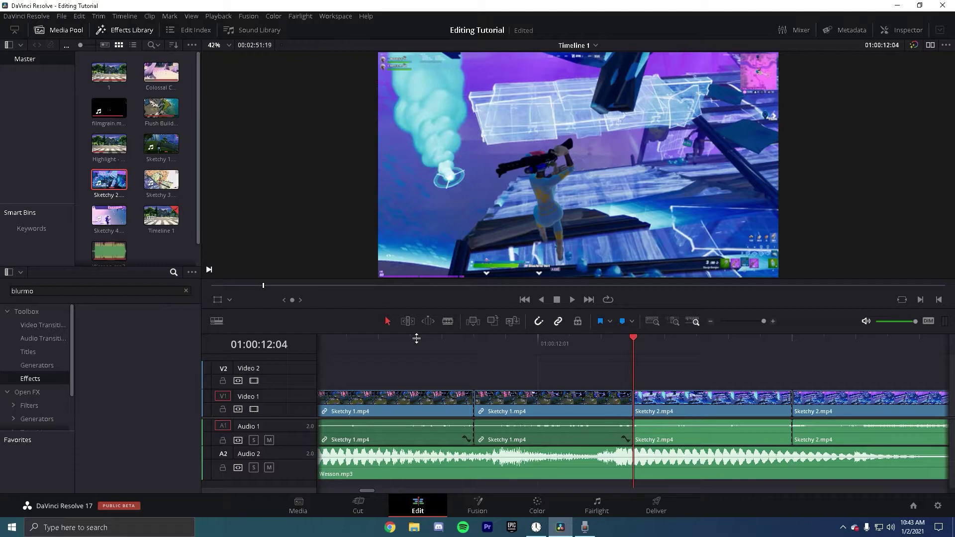
{"action": "left_click", "coordinate": [478, 343]}
{"action": "left_click", "coordinate": [535, 416]}
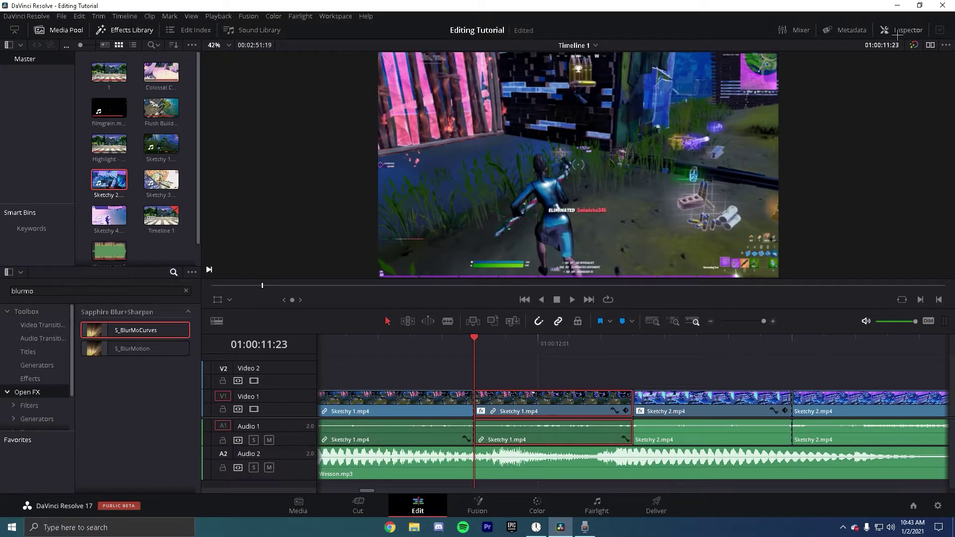
{"action": "key", "text": "ctrl+9"}
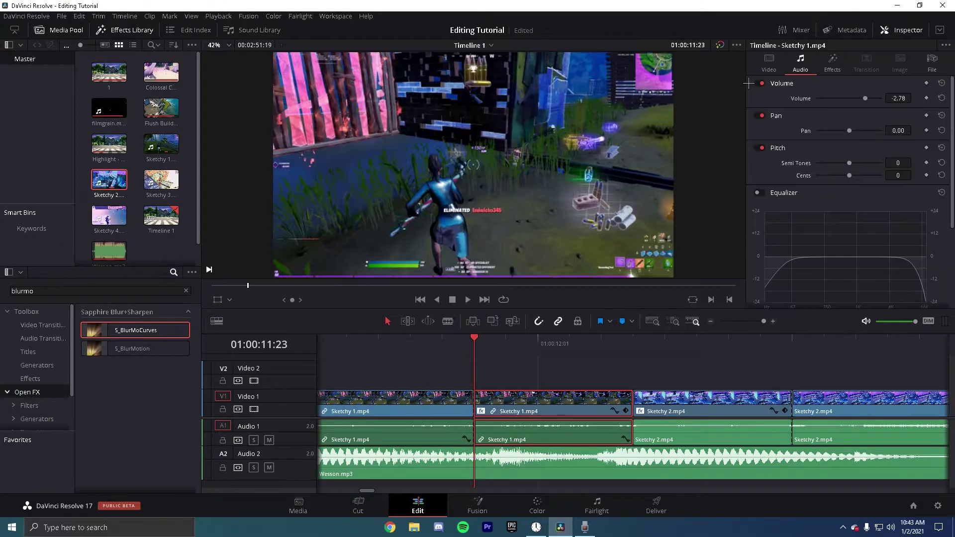
{"action": "left_click", "coordinate": [838, 66]}
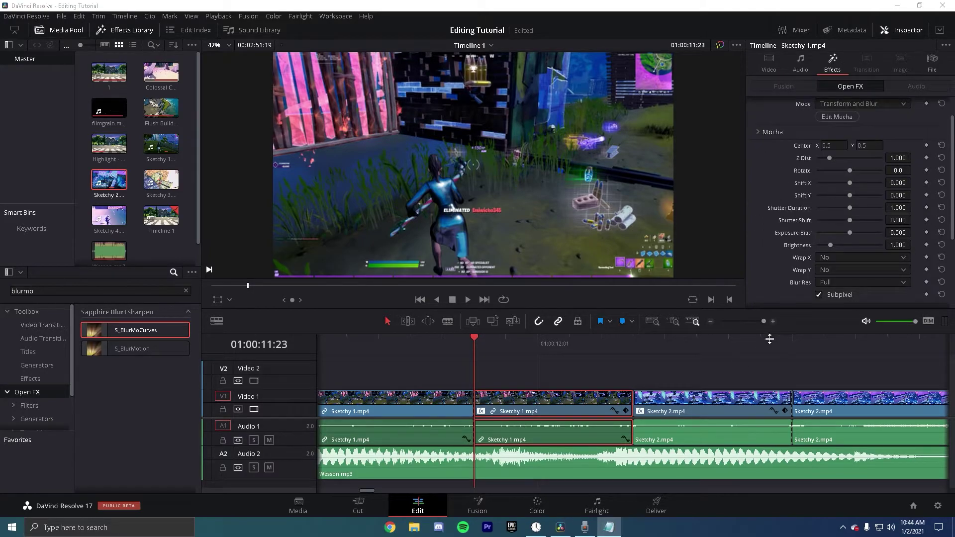
{"action": "left_click", "coordinate": [926, 157]}
{"action": "left_click", "coordinate": [926, 170]}
{"action": "key", "text": "ctrl+z"}
{"action": "key", "text": "ctrl+z"}
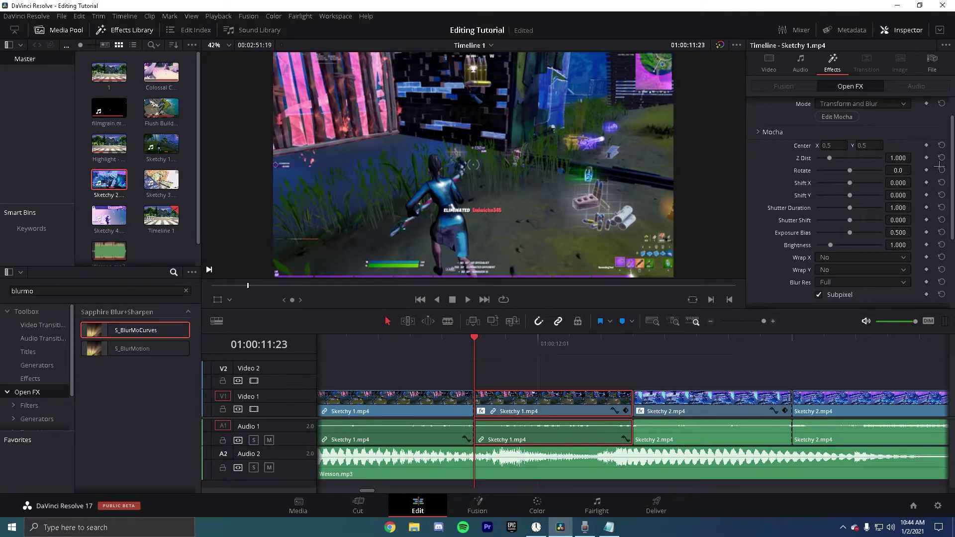
Step: Add Z Dist, Shift X and Shift Y keyframes to the short Sketchy 1 piece at 01:00:11:23
{"action": "left_click", "coordinate": [926, 157]}
{"action": "left_click", "coordinate": [926, 183]}
{"action": "left_click", "coordinate": [926, 195]}
Step: Set the Sketchy 1 piece's Z Dist to 0.6, Shift X to 0.1 and Shift Y to 0.1
{"action": "left_click", "coordinate": [903, 158]}
{"action": "double_click", "coordinate": [903, 158]}
{"action": "key", "text": "BackSpace"}
{"action": "type", "text": ".60"}
{"action": "key", "text": "Return"}
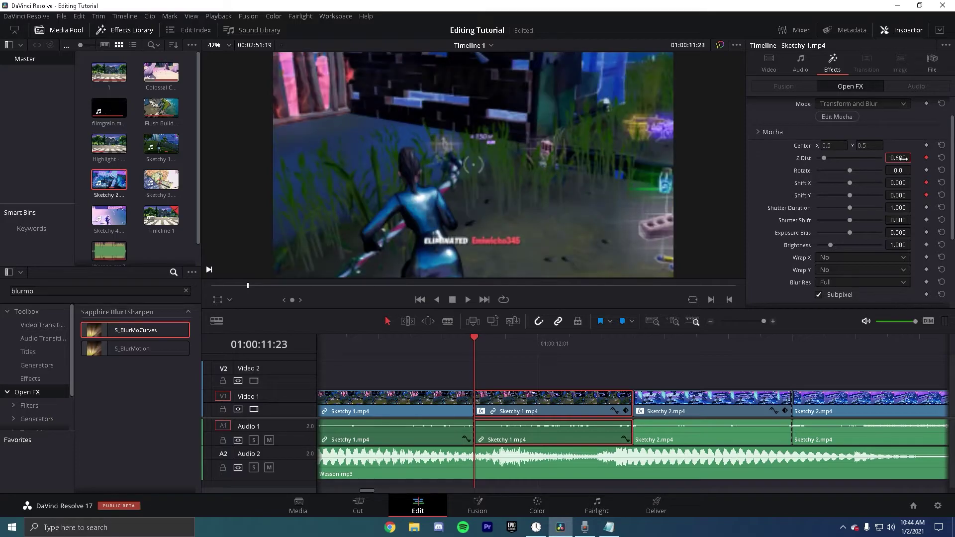
{"action": "left_click", "coordinate": [909, 185]}
{"action": "key", "text": "Return"}
{"action": "left_click", "coordinate": [901, 196]}
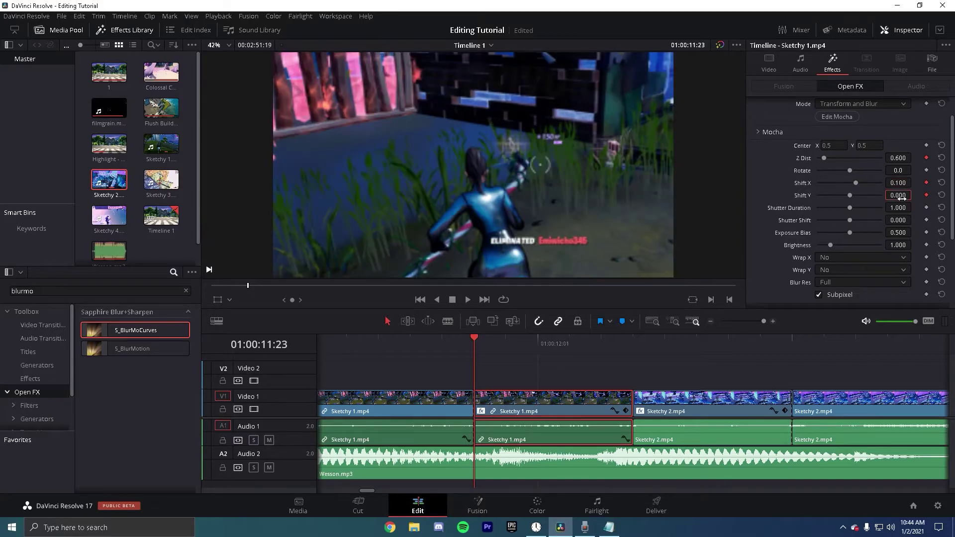
{"action": "type", "text": ".1"}
{"action": "key", "text": "Return"}
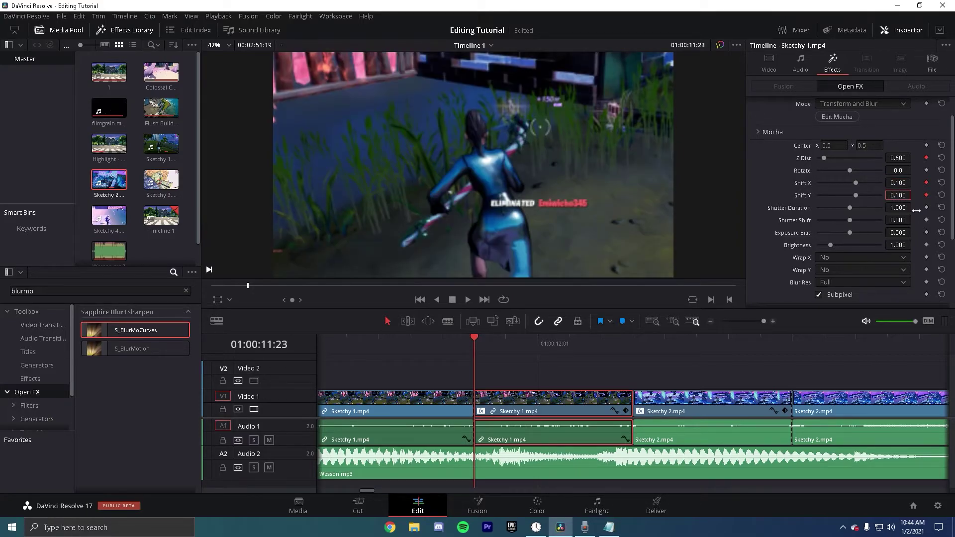
Step: Set Wrap X and Wrap Y to Reflect for the blur on the Sketchy 1 piece
{"action": "left_click", "coordinate": [851, 258]}
{"action": "left_click", "coordinate": [851, 292]}
{"action": "left_click", "coordinate": [851, 270]}
{"action": "left_click", "coordinate": [835, 304]}
Step: Add Z Dist, Shift X and Shift Y keyframes at the end of the short Sketchy 2 piece, at 01:00:12:09
{"action": "left_click", "coordinate": [637, 340]}
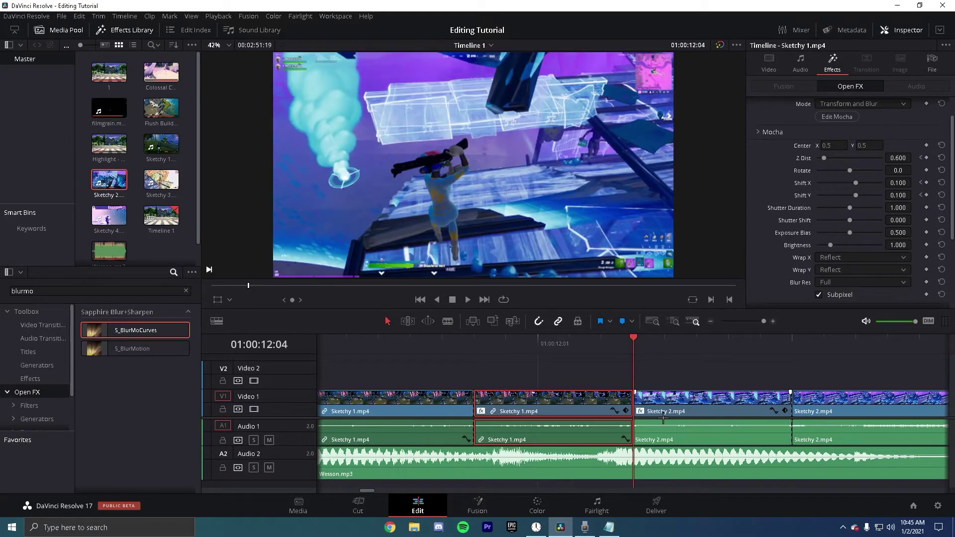
{"action": "left_click", "coordinate": [693, 400]}
{"action": "left_click", "coordinate": [799, 348]}
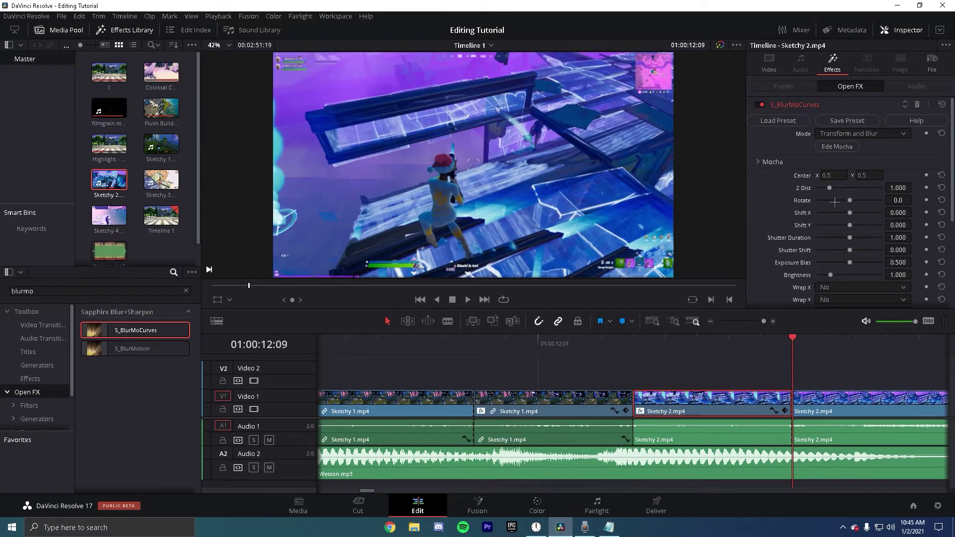
{"action": "scroll", "coordinate": [910, 192], "scroll_direction": "down", "scroll_amount": 2}
{"action": "left_click", "coordinate": [926, 157]}
{"action": "left_click", "coordinate": [926, 183]}
{"action": "left_click", "coordinate": [926, 195]}
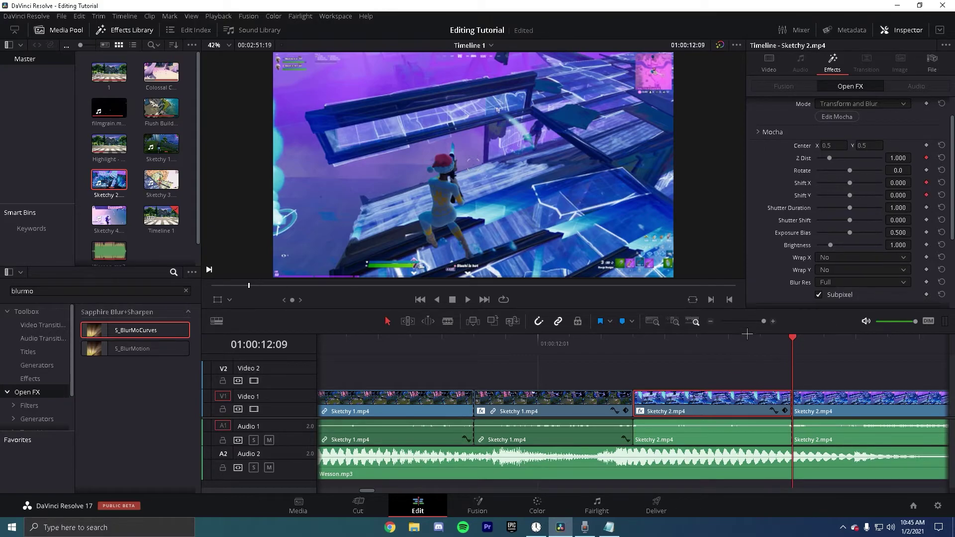
Step: Add Z Dist, Shift X and Shift Y keyframes at the start of the short Sketchy 2 piece, at 01:00:12:04
{"action": "left_click", "coordinate": [634, 342]}
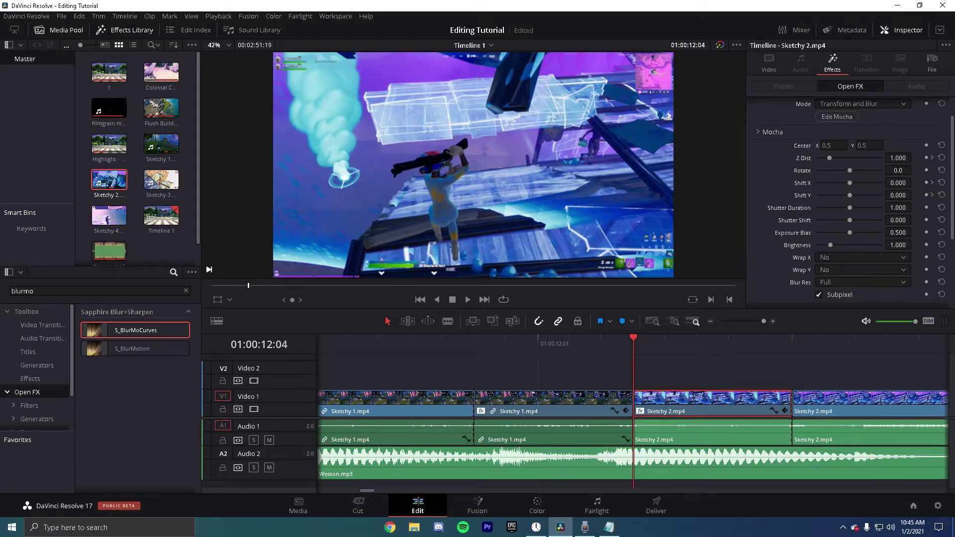
{"action": "left_click", "coordinate": [926, 157]}
{"action": "left_click", "coordinate": [926, 182]}
{"action": "left_click", "coordinate": [926, 195]}
Step: Set the Sketchy 2 piece's starting Z Dist to 1.2, Shift X to -0.1 and Shift Y to -0.1
{"action": "left_click_drag", "start_coordinate": [901, 160], "coordinate": [902, 159]}
{"action": "left_click", "coordinate": [909, 159]}
{"action": "type", "text": "1.2"}
{"action": "key", "text": "Return"}
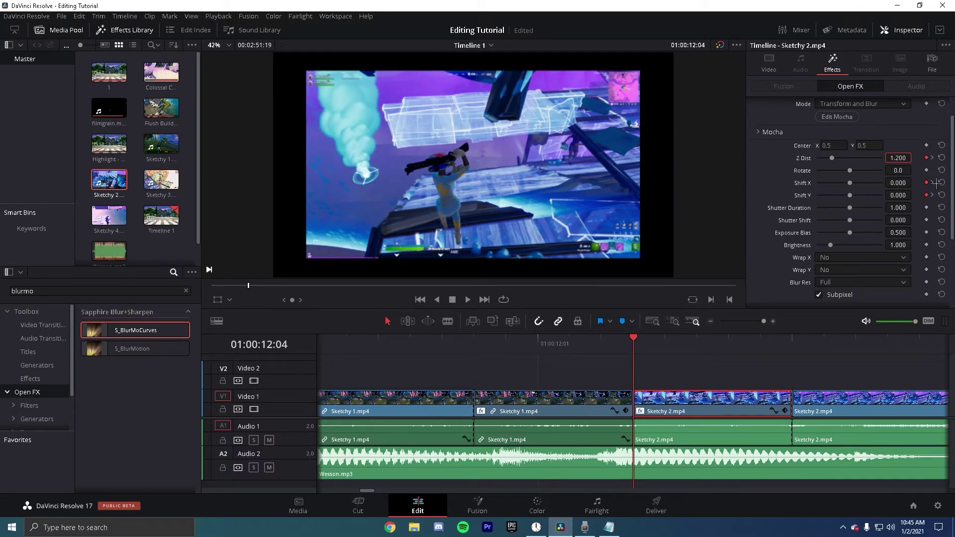
{"action": "left_click", "coordinate": [903, 182]}
{"action": "key", "text": "Return"}
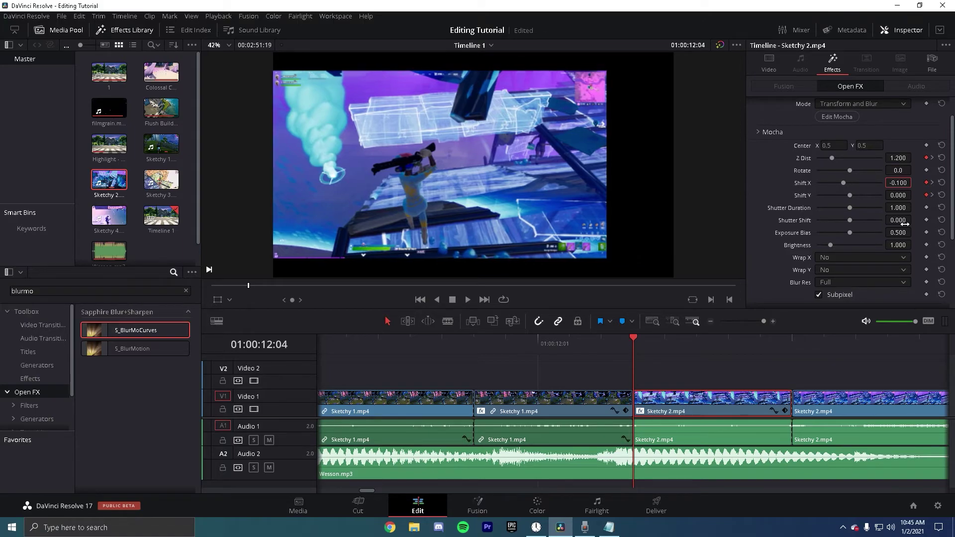
{"action": "left_click", "coordinate": [904, 199]}
{"action": "type", "text": "-0"}
{"action": "type", "text": ".1"}
{"action": "key", "text": "Return"}
Step: Set Wrap X and Wrap Y to Reflect for the blur on the Sketchy 2 piece
{"action": "scroll", "coordinate": [861, 223], "scroll_direction": "down", "scroll_amount": 1}
{"action": "left_click", "coordinate": [841, 227]}
{"action": "left_click", "coordinate": [841, 264]}
{"action": "left_click", "coordinate": [845, 240]}
{"action": "left_click", "coordinate": [840, 275]}
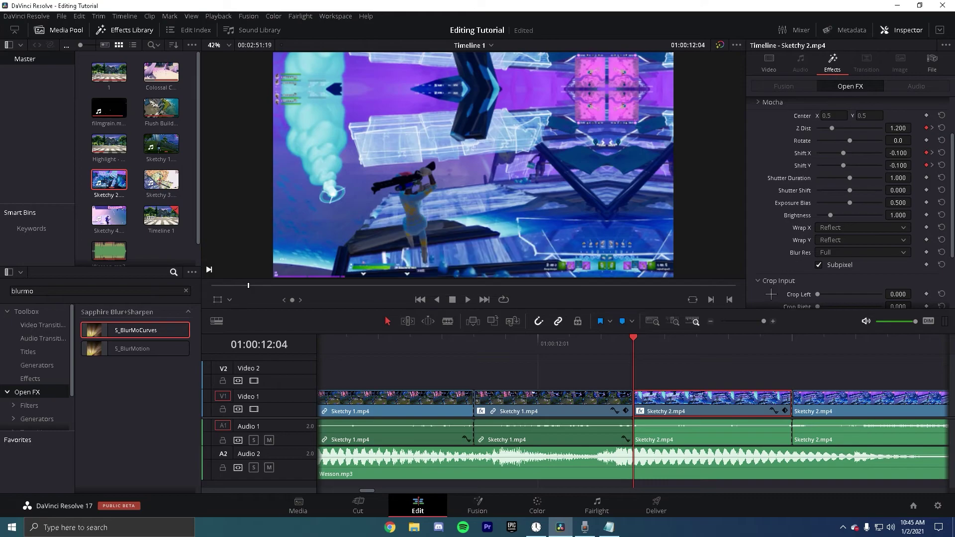
Step: Examine the blur transition between Sketchy 1 and Sketchy 2 frame by frame, starting at 01:00:11:22
{"action": "left_click", "coordinate": [670, 386]}
{"action": "left_click_drag", "start_coordinate": [769, 324], "coordinate": [755, 327]}
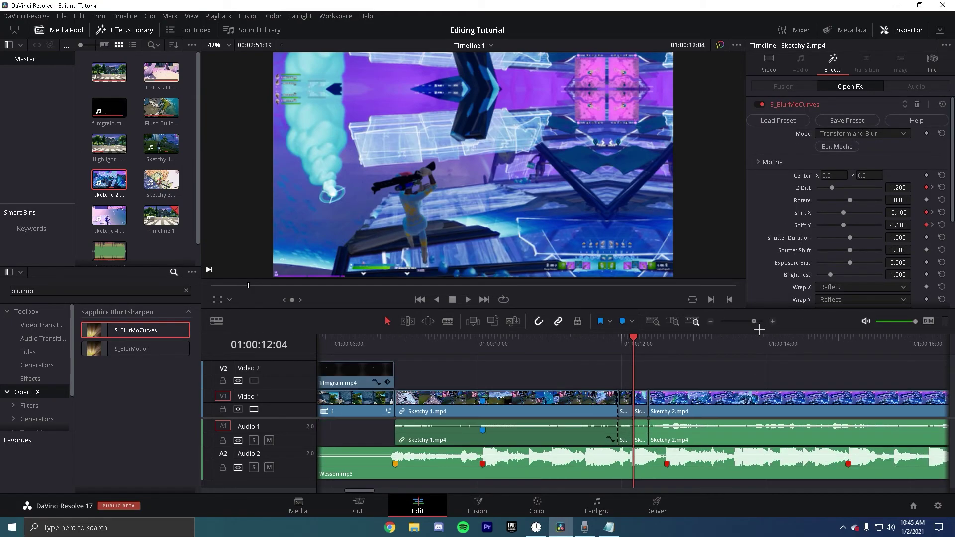
{"action": "left_click", "coordinate": [628, 343]}
{"action": "left_click_drag", "start_coordinate": [629, 343], "coordinate": [631, 343]}
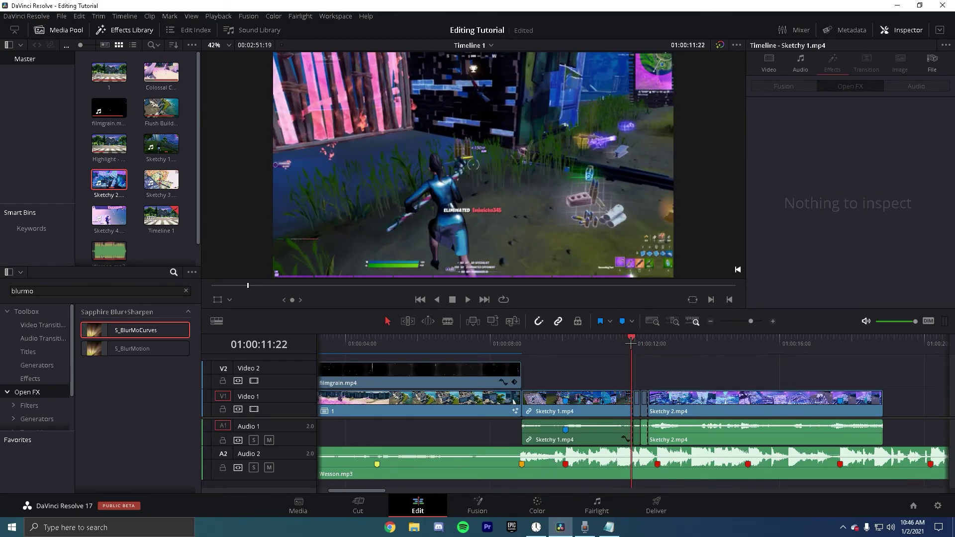
{"action": "key", "text": "Right"}
{"action": "key", "text": "Right"}
{"action": "key", "text": "Right"}
{"action": "key", "text": "Right"}
{"action": "key", "text": "Right"}
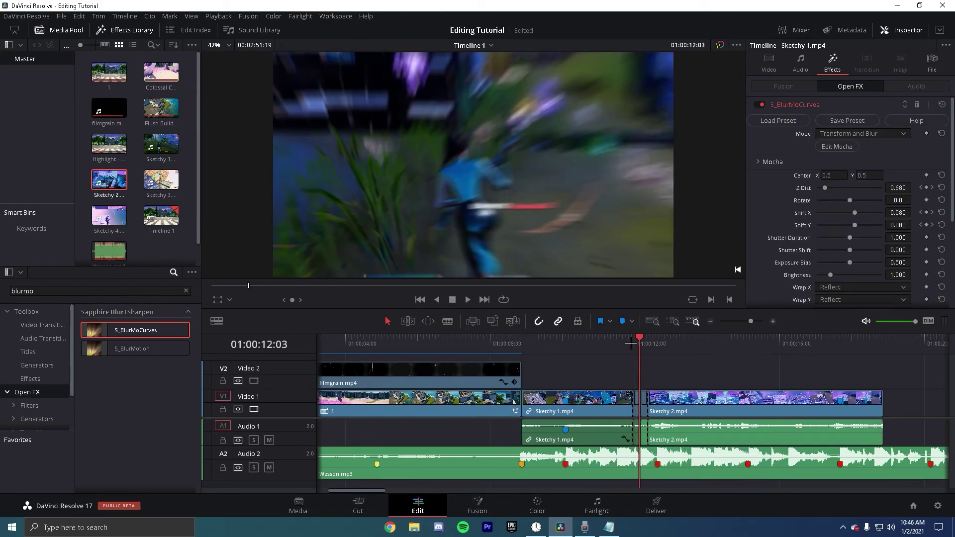
{"action": "key", "text": "Right"}
{"action": "key", "text": "Right"}
{"action": "key", "text": "Right"}
{"action": "key", "text": "Right"}
{"action": "key", "text": "Right"}
{"action": "key", "text": "Right"}
{"action": "key", "text": "Right"}
{"action": "key", "text": "Right"}
{"action": "key", "text": "Right"}
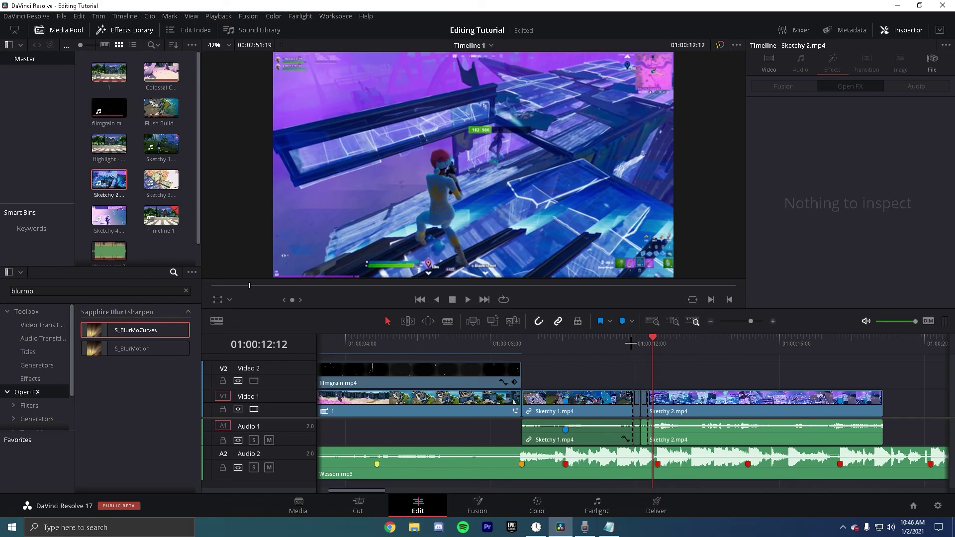